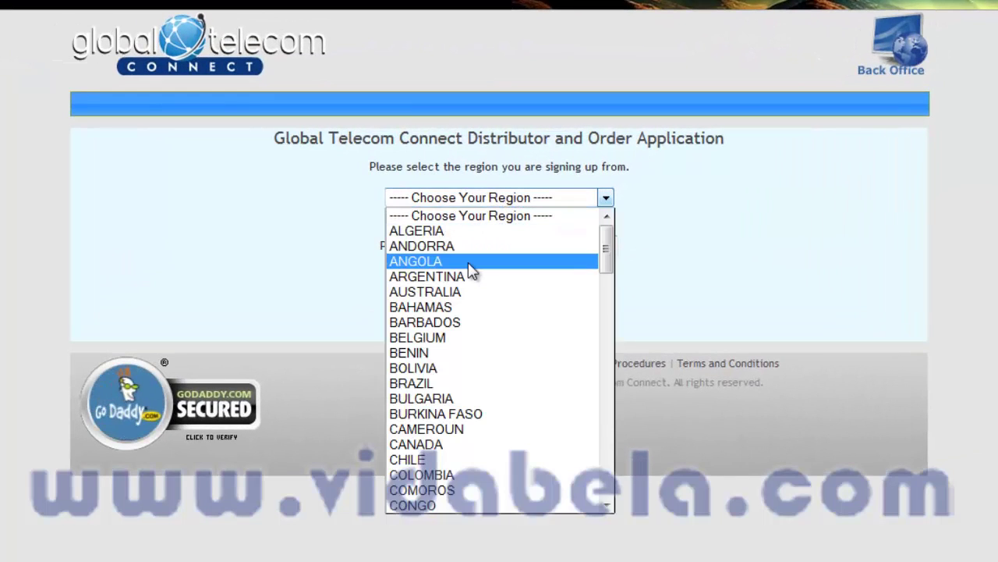
Choose PORTUGAL as the region and Portuguese-PT as the language, then continue to the distributor application
key(p)
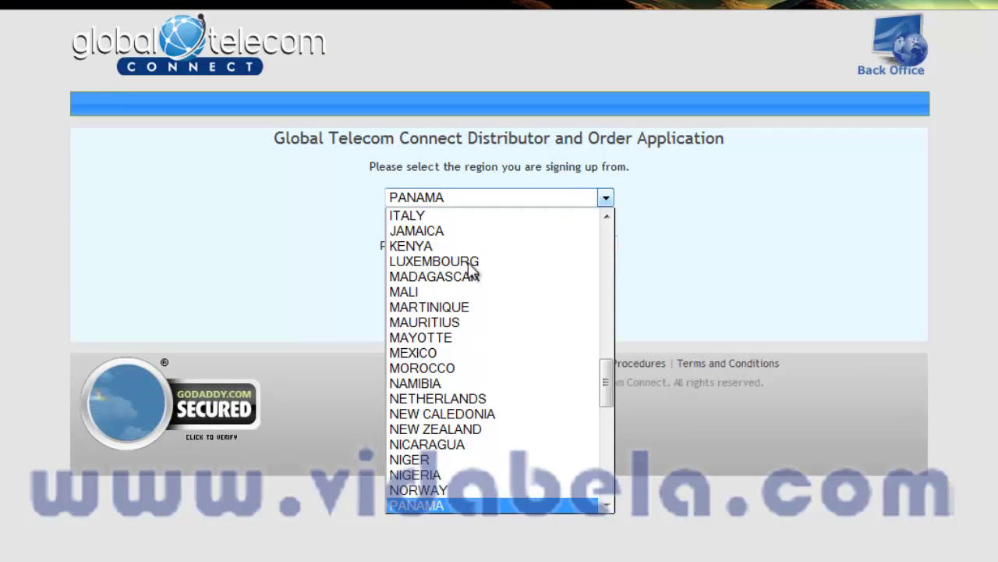
scroll(471, 281, down, 1)
scroll(475, 300, down, 2)
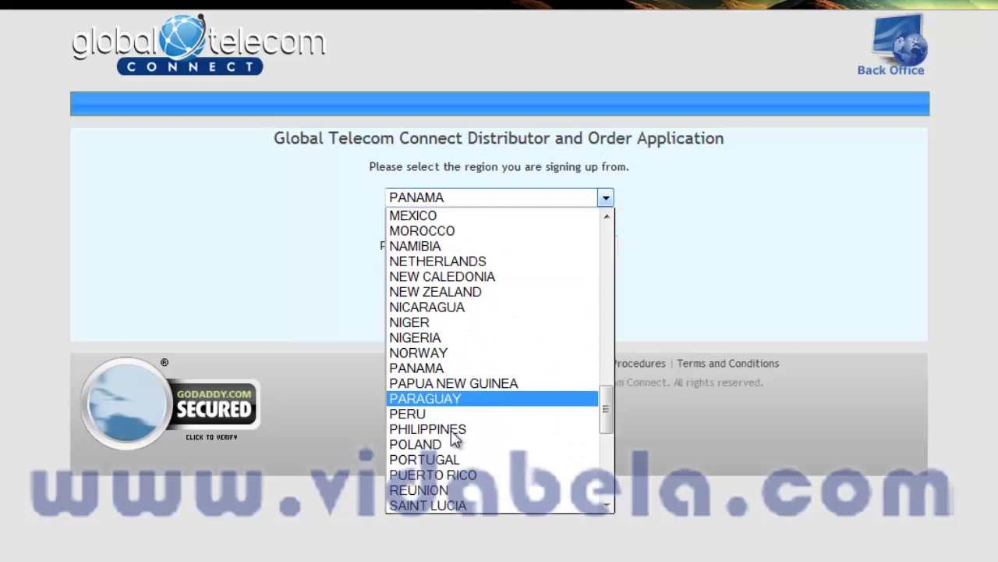
click(458, 461)
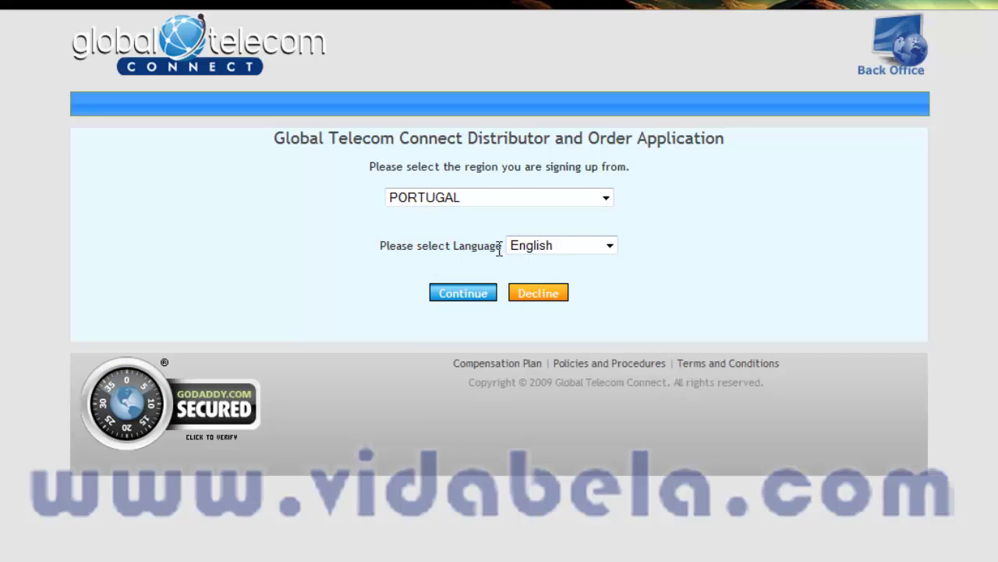
click(549, 248)
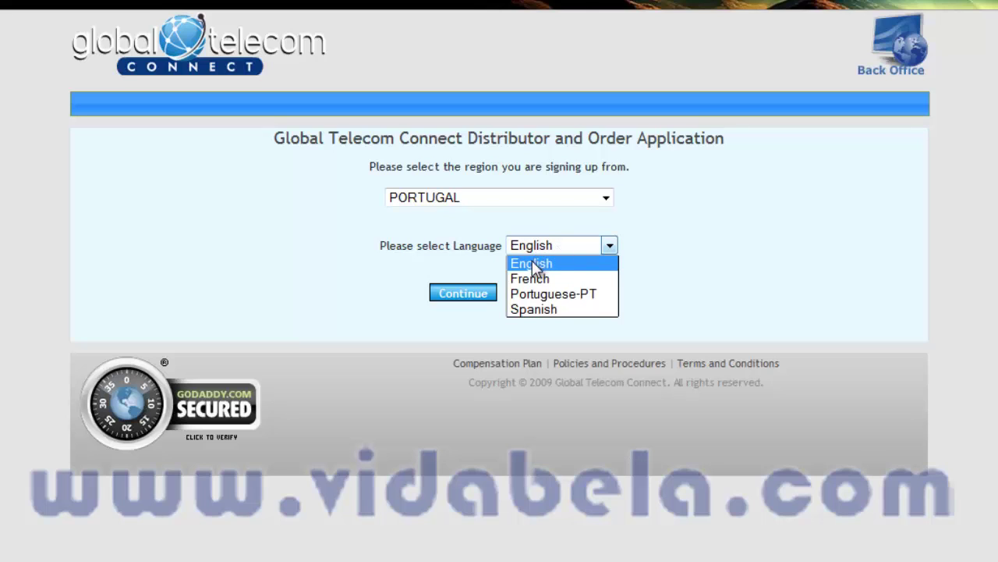
click(560, 300)
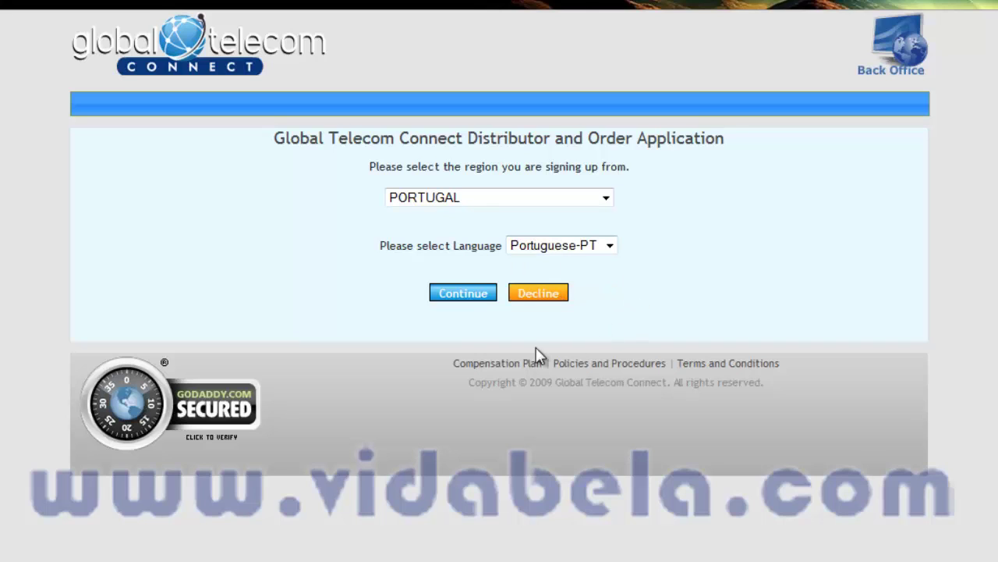
click(468, 295)
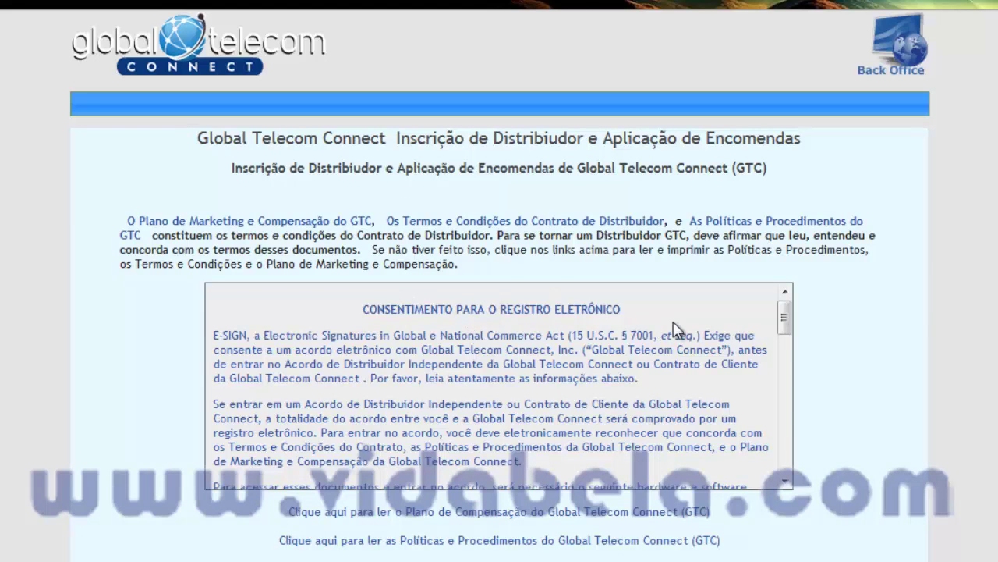
Tick 'Aceito' on the distributor agreement and proceed to the registration form
drag(786, 334, 804, 316)
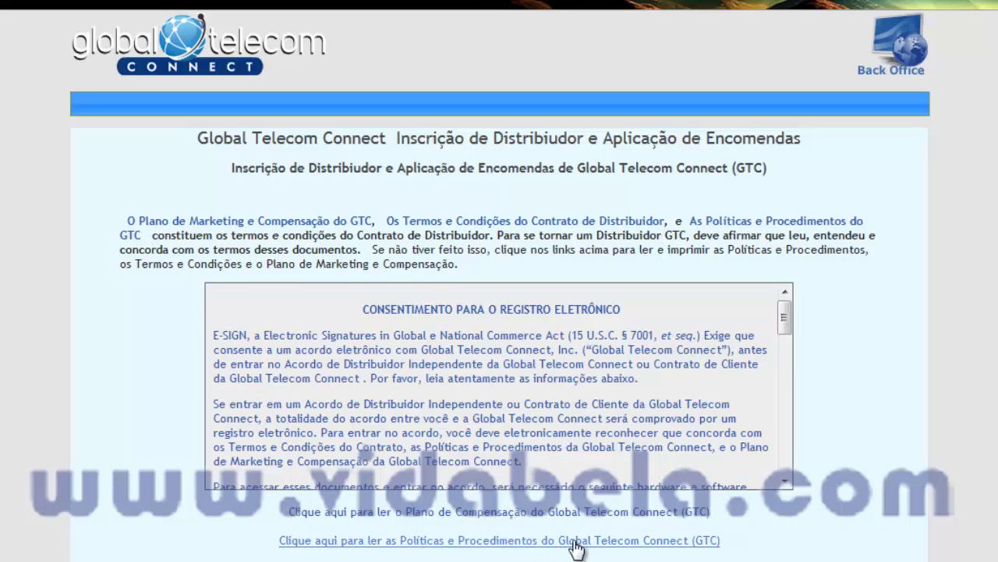
scroll(499, 538, down, 3)
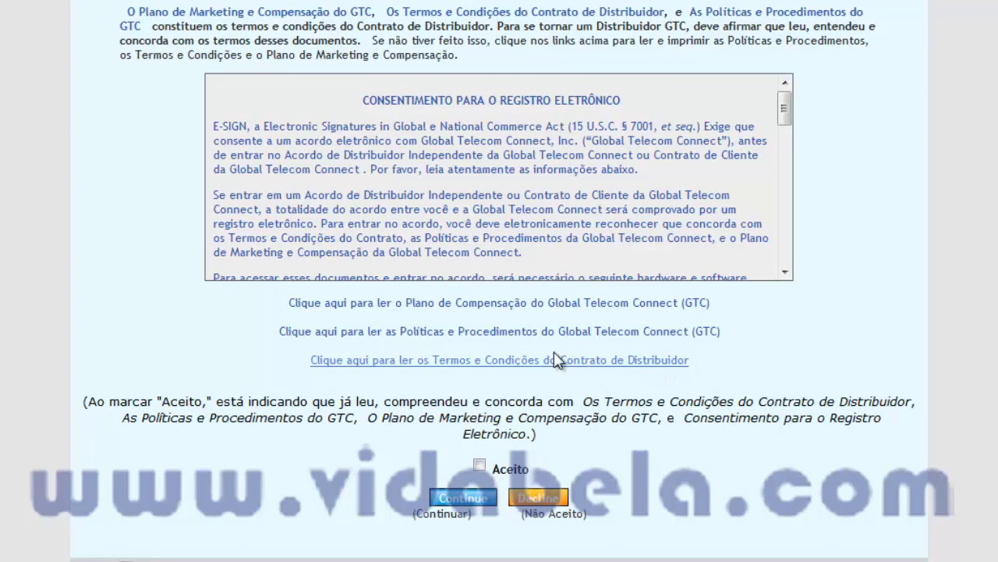
click(479, 465)
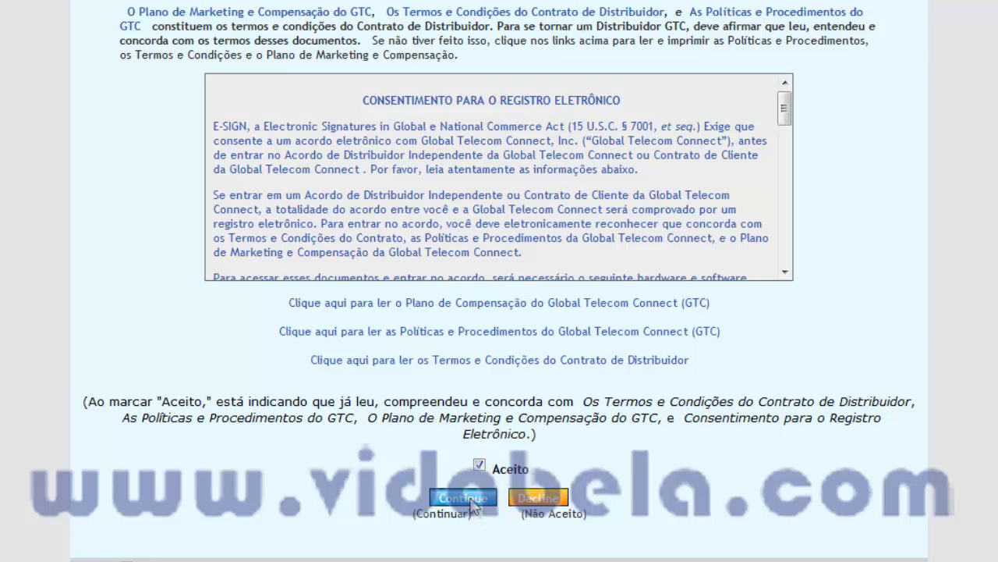
click(468, 501)
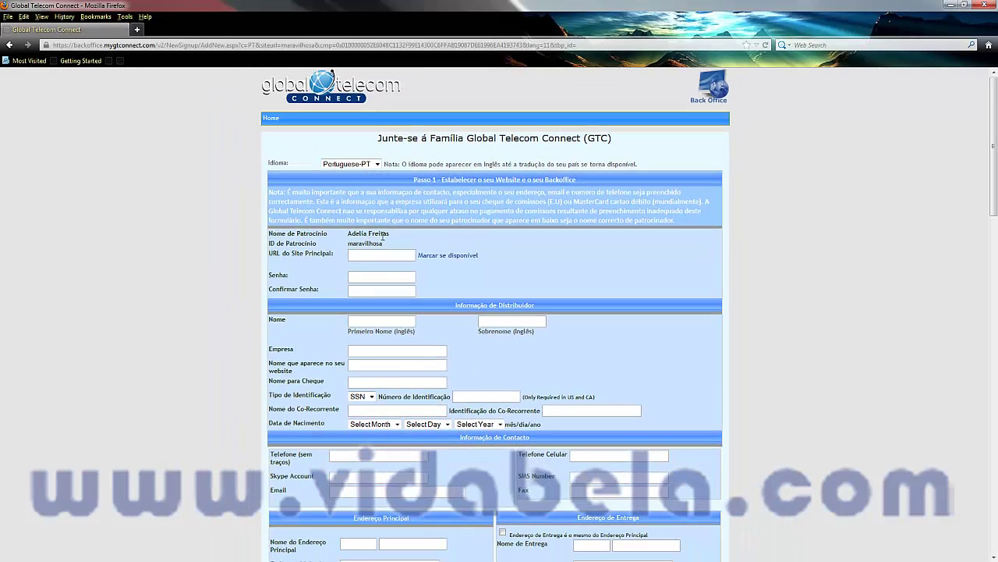
Enter globalbiz as the main site URL and check its availability
drag(390, 233, 351, 243)
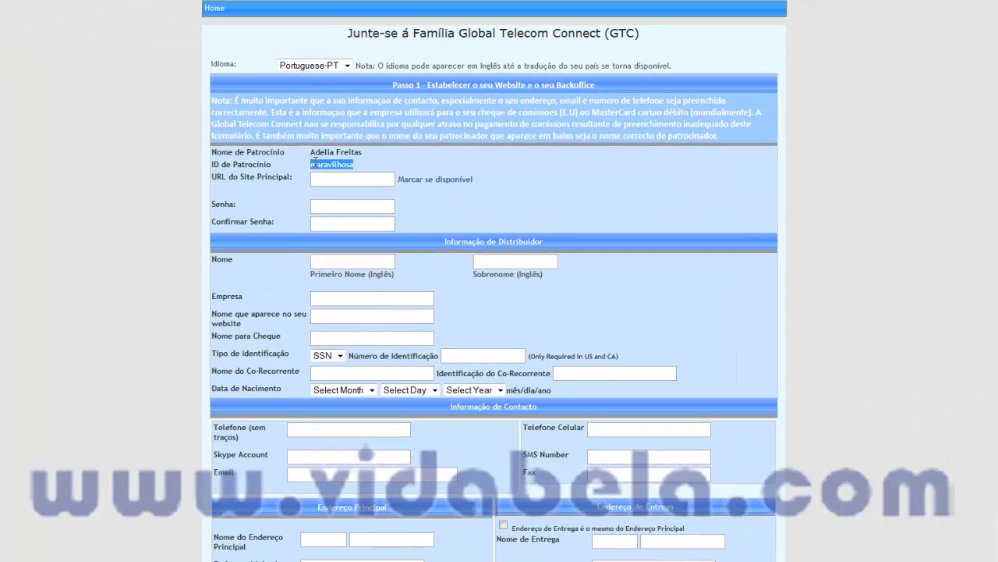
drag(314, 160, 382, 175)
click(358, 166)
click(339, 179)
text(globalbiz)
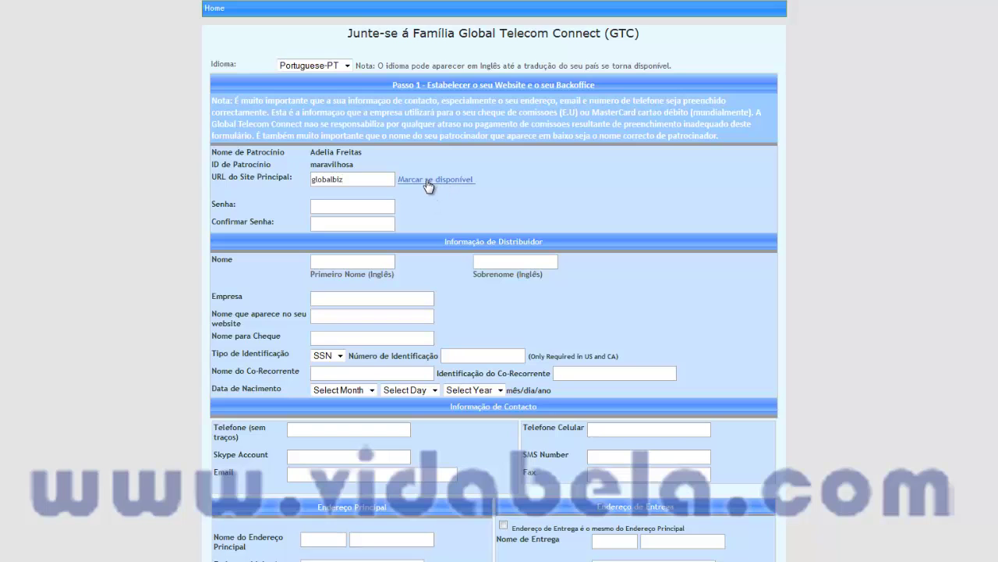
click(428, 184)
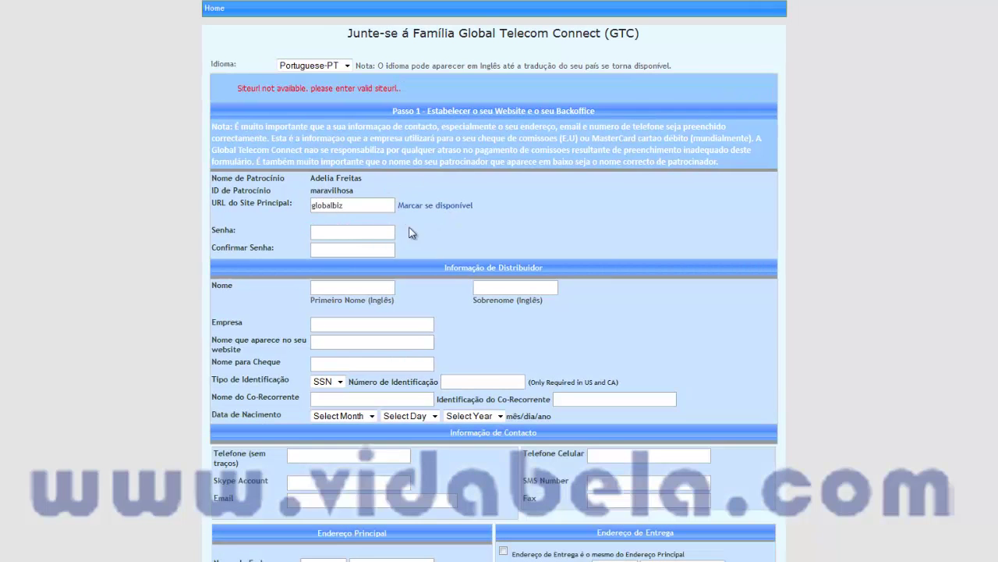
Try maravilhosa as the site URL, then revert to globalbiz and recheck availability
drag(356, 206, 274, 205)
text(maravilhosa)
click(411, 206)
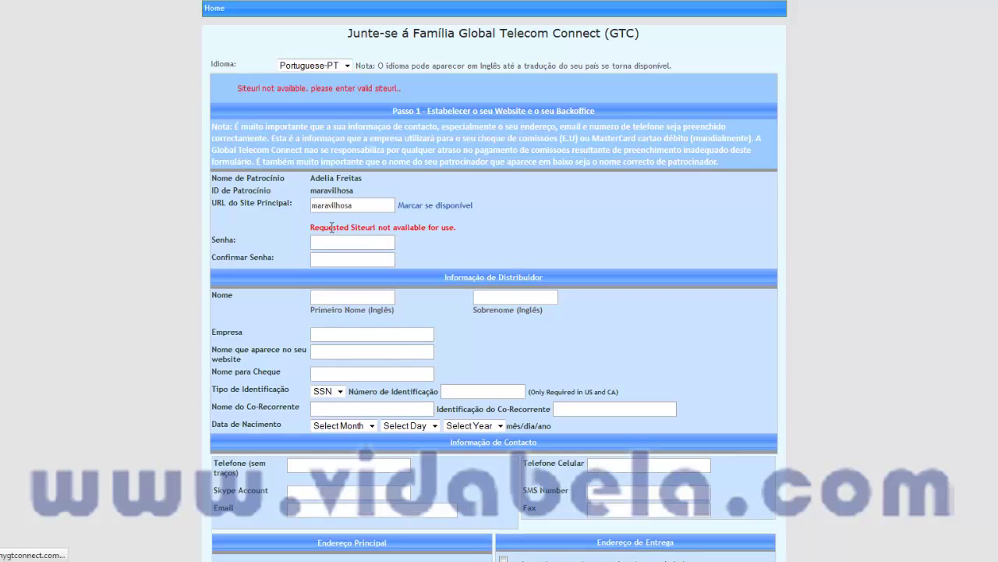
click(425, 206)
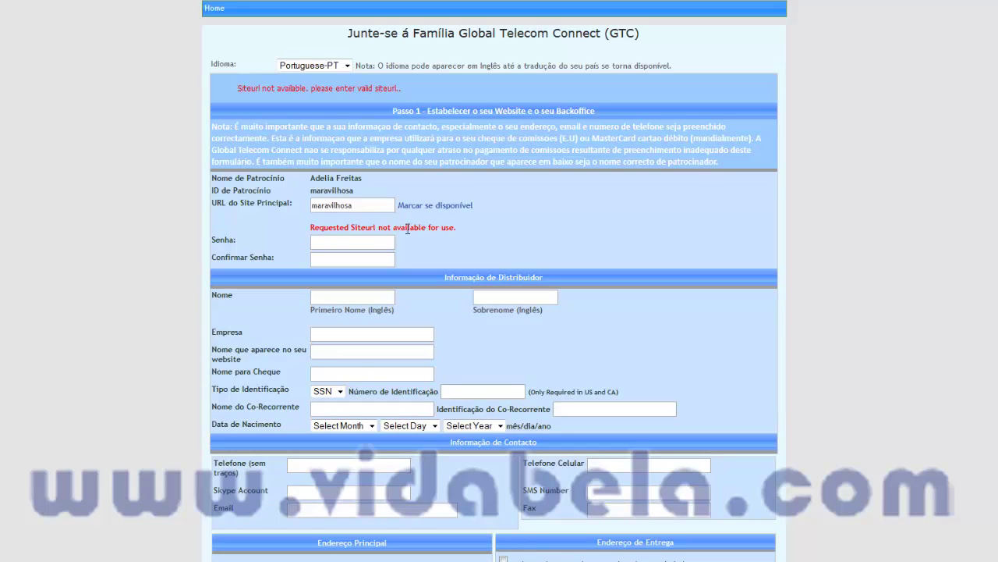
double_click(346, 208)
text(globalbiz)
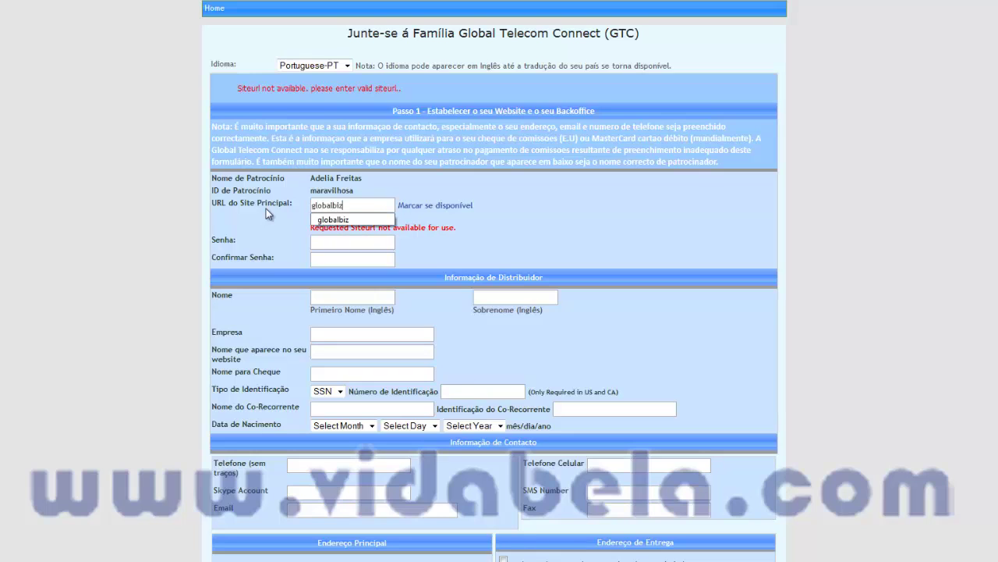
click(433, 209)
click(433, 209)
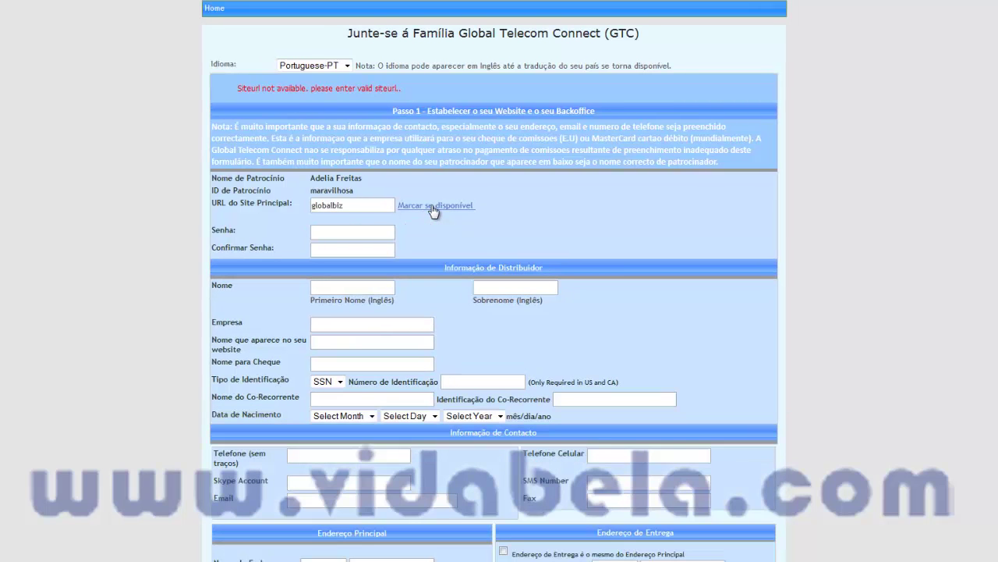
Enter the account password in Senha and repeat it in Confirmar Senha
click(336, 234)
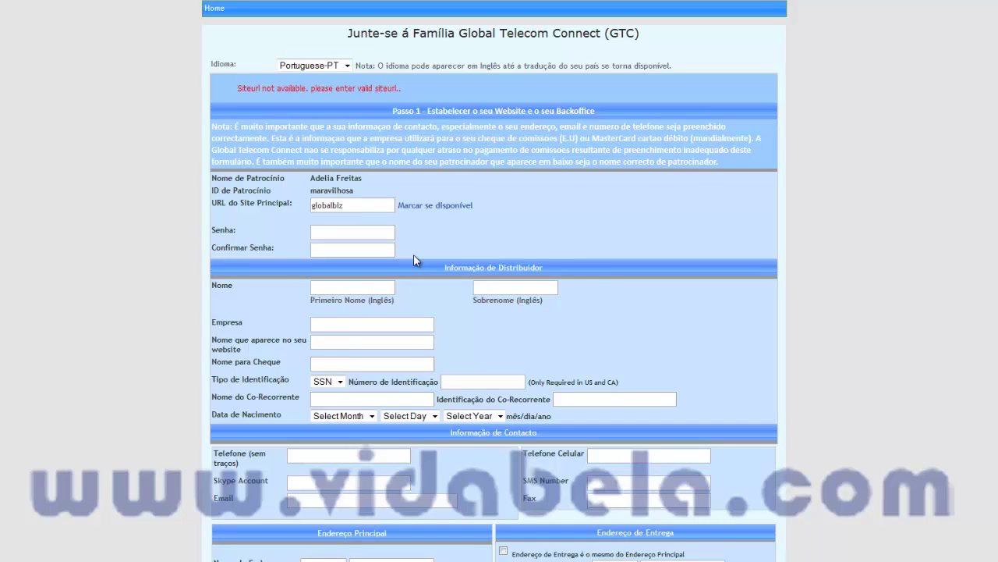
text(••••••••••••)
key(Tab)
text(••••••••••••)
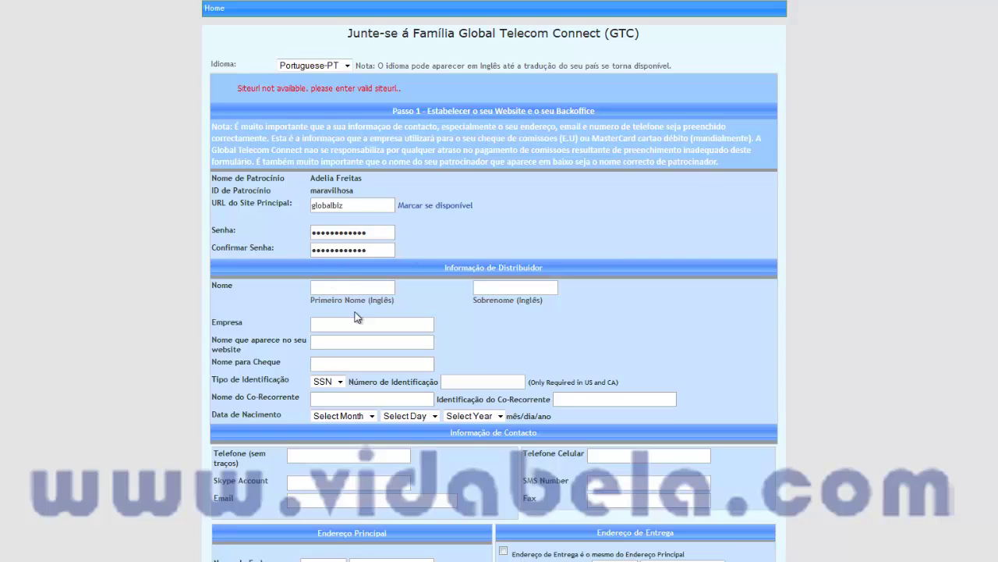
drag(445, 267, 542, 268)
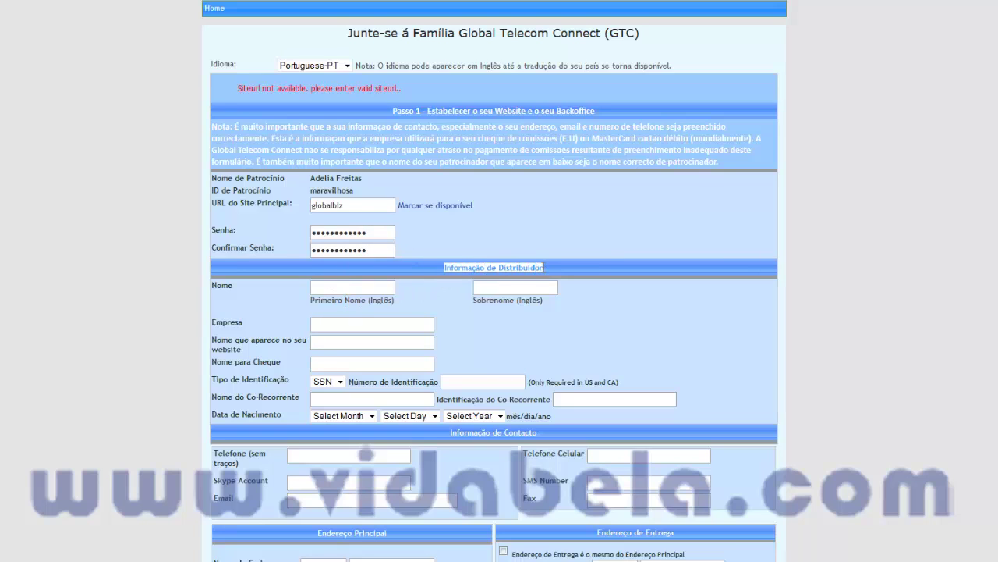
Enter the distributor's first name and surname so the website and cheque names auto-fill
click(357, 287)
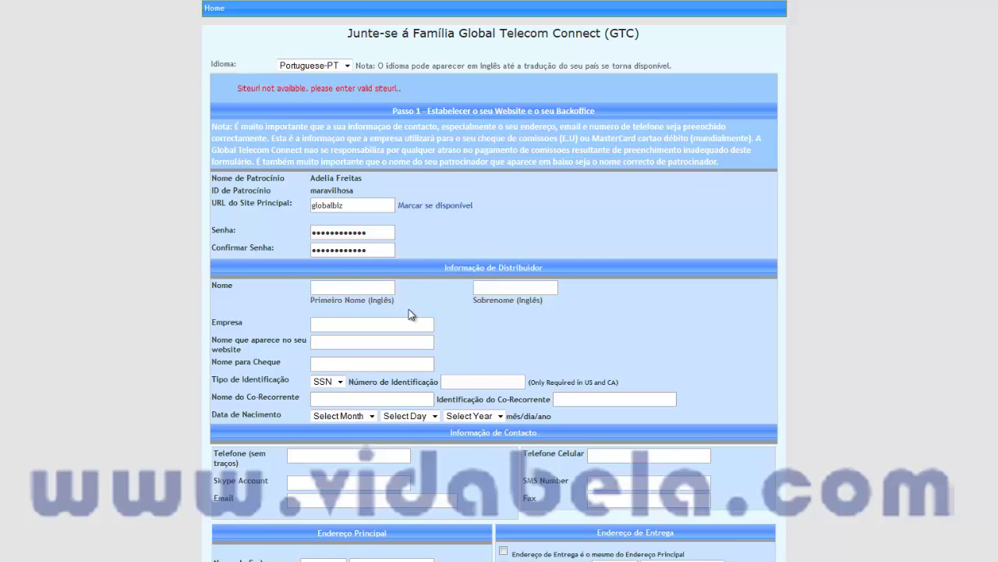
click(353, 324)
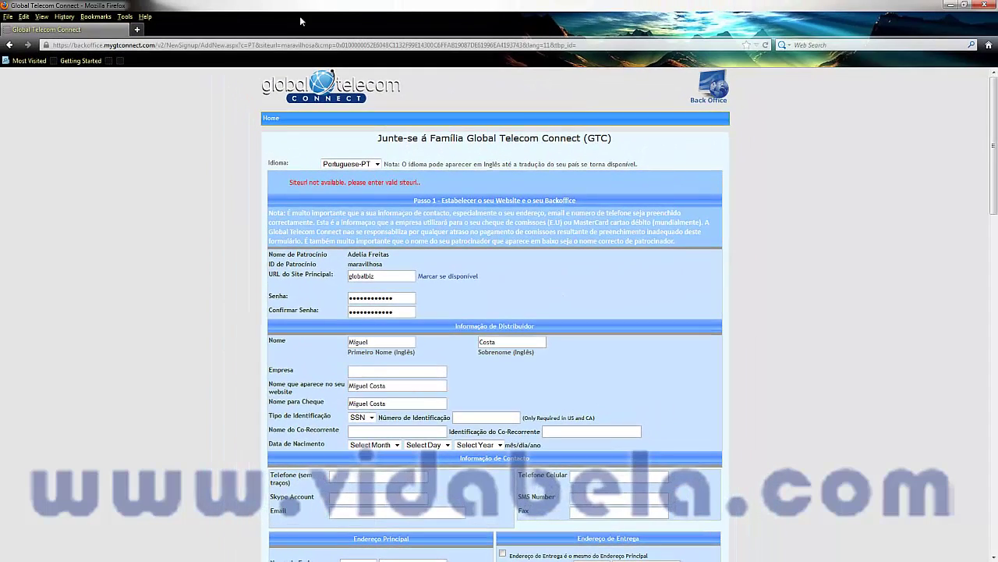
View the replicated welcome site in a new tab, then return to the signup form tab
click(137, 28)
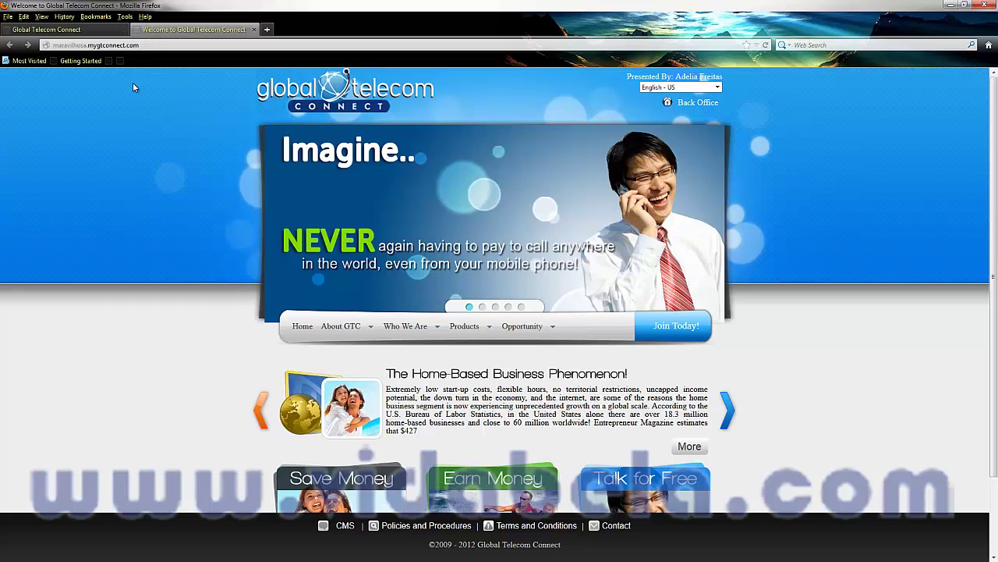
click(84, 31)
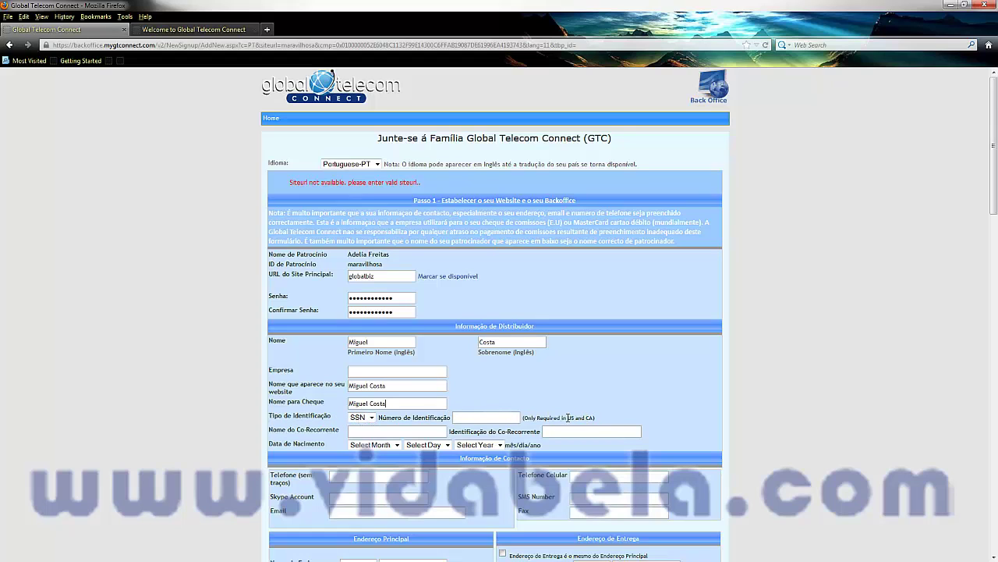
Review the US and CA note and move down to the co-applicant name field
drag(574, 418, 597, 418)
drag(567, 417, 565, 418)
scroll(503, 402, down, 5)
scroll(503, 401, down, 2)
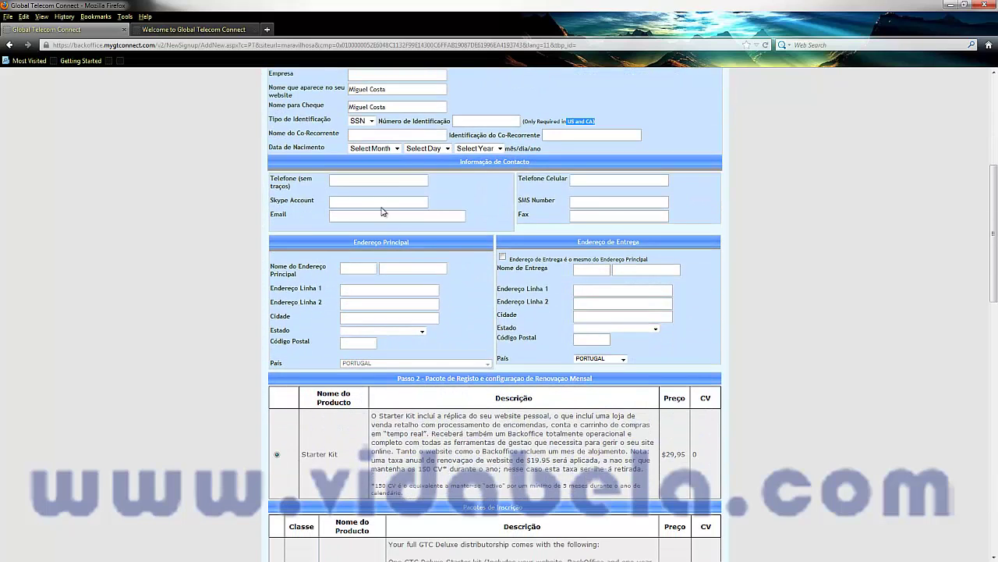
click(366, 134)
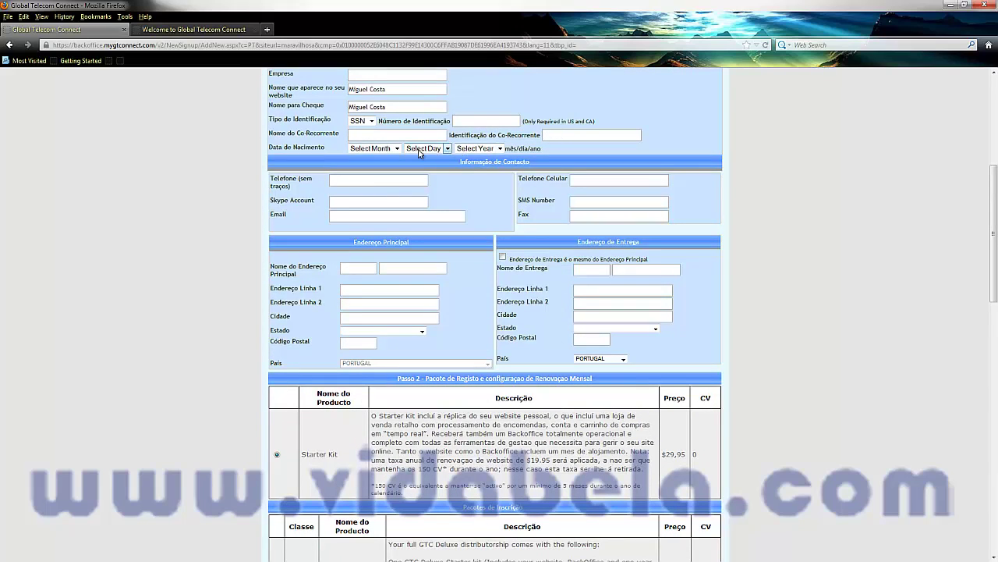
Set the date of birth to 01-Jan, 25, 1974
click(362, 150)
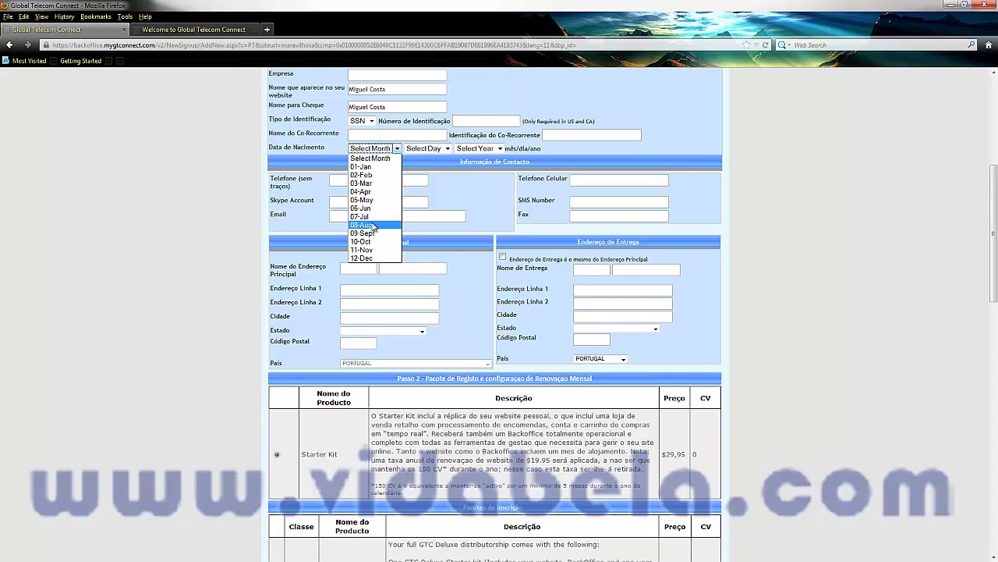
click(369, 169)
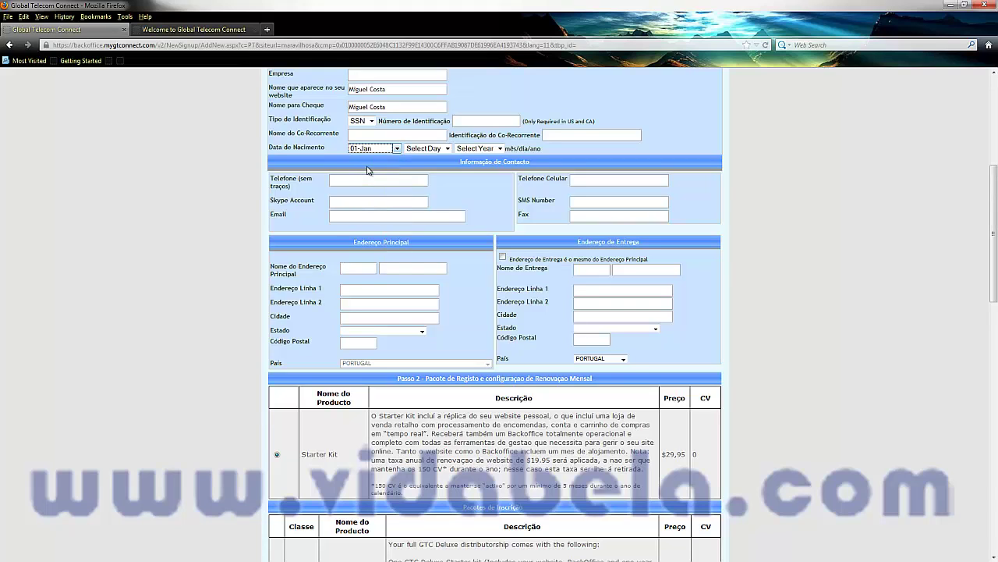
click(430, 149)
scroll(413, 234, down, 3)
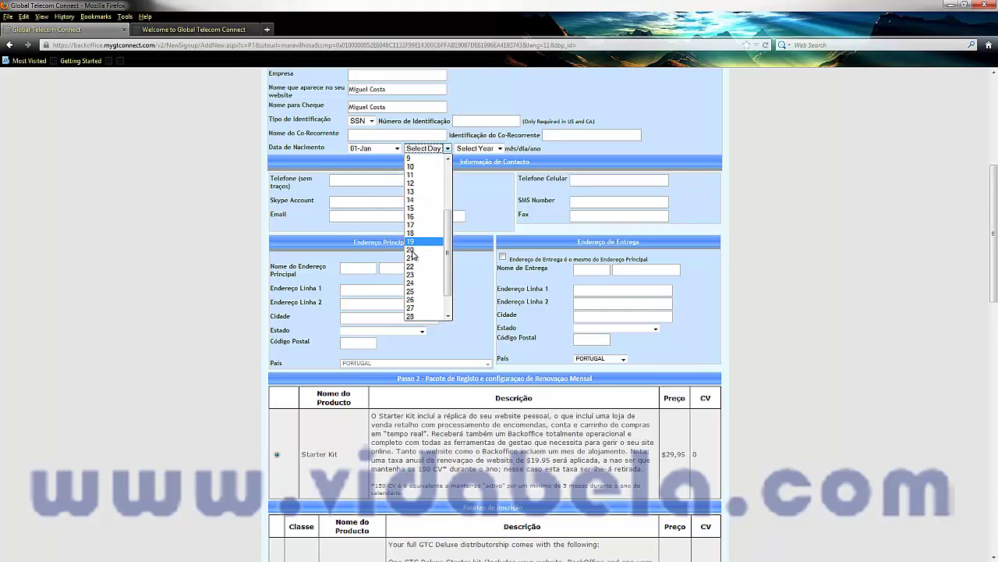
click(410, 293)
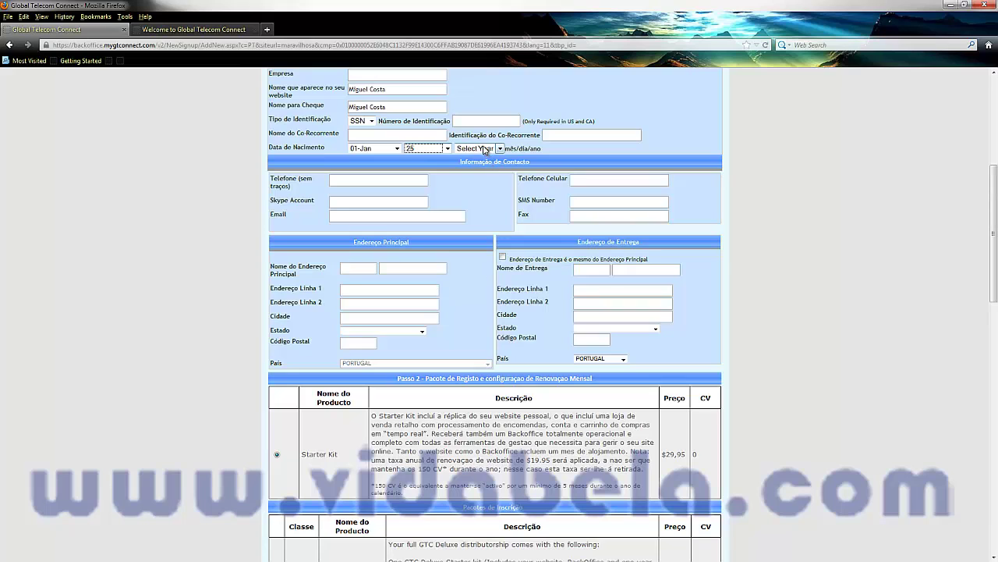
click(488, 150)
scroll(476, 214, down, 10)
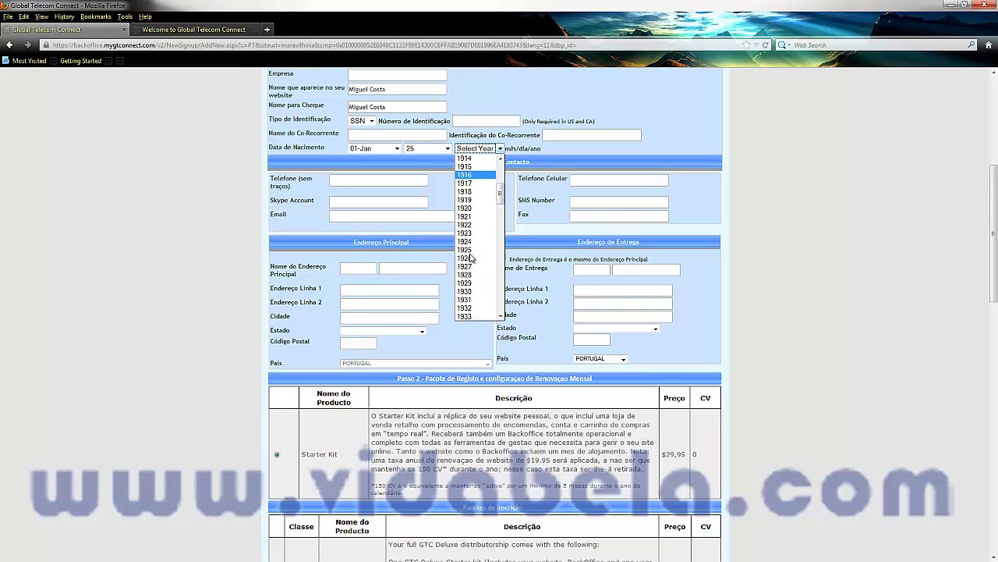
scroll(474, 272, down, 2)
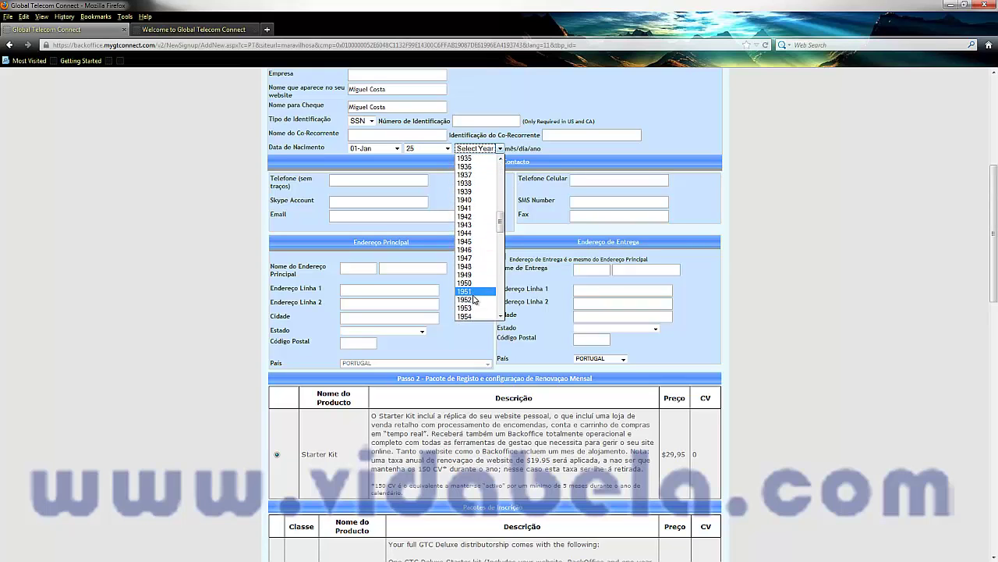
scroll(478, 282, down, 5)
scroll(484, 295, down, 3)
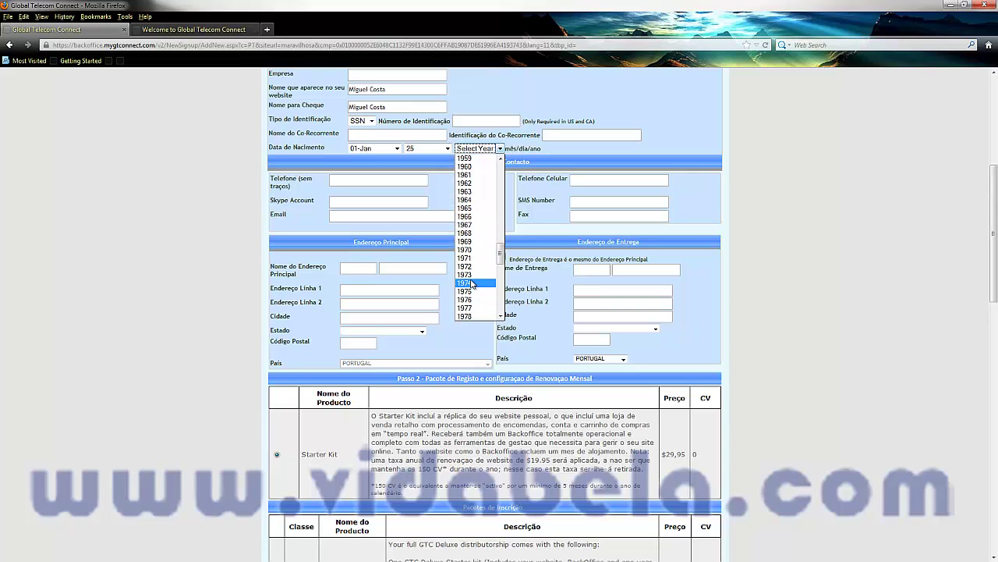
click(484, 281)
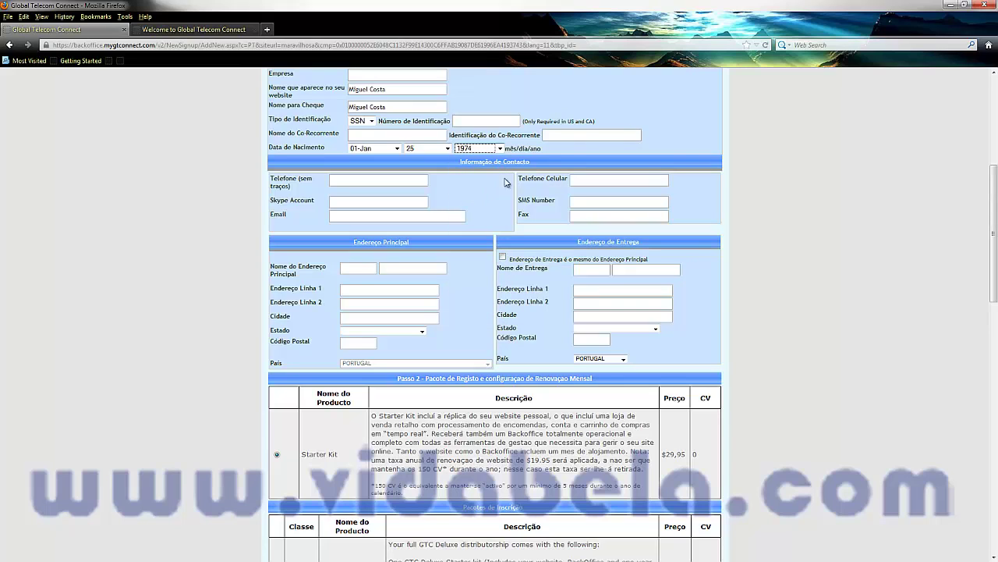
click(377, 201)
Paste the landline number and copy the mobile number into the SMS Number field
click(337, 177)
key(ctrl+v)
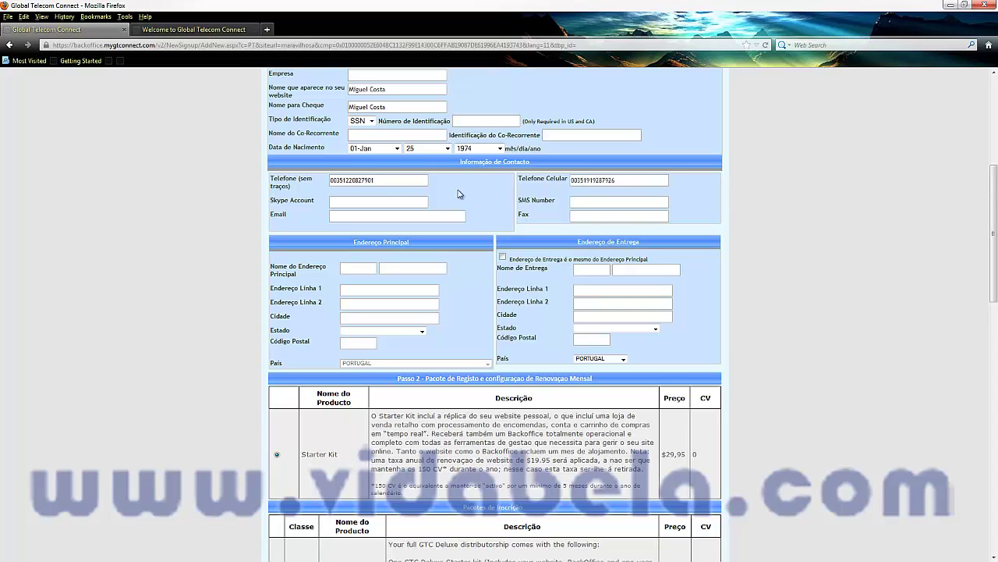
click(376, 202)
drag(619, 178, 571, 179)
key(ctrl+c)
click(594, 202)
key(ctrl+v)
drag(531, 216, 519, 214)
click(578, 216)
Enter the distributor's e-mail address
click(342, 215)
text(miguel)
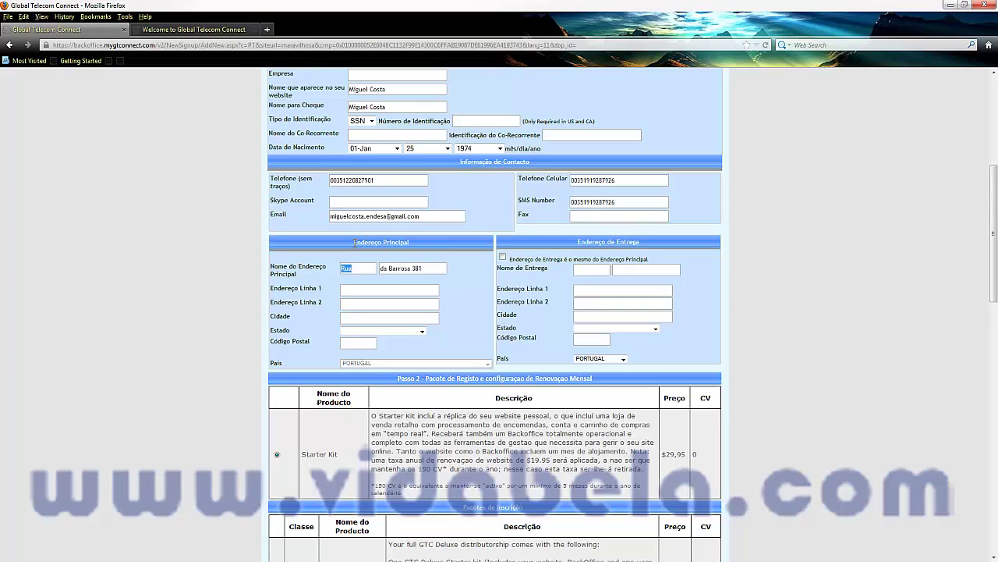
drag(353, 242, 411, 247)
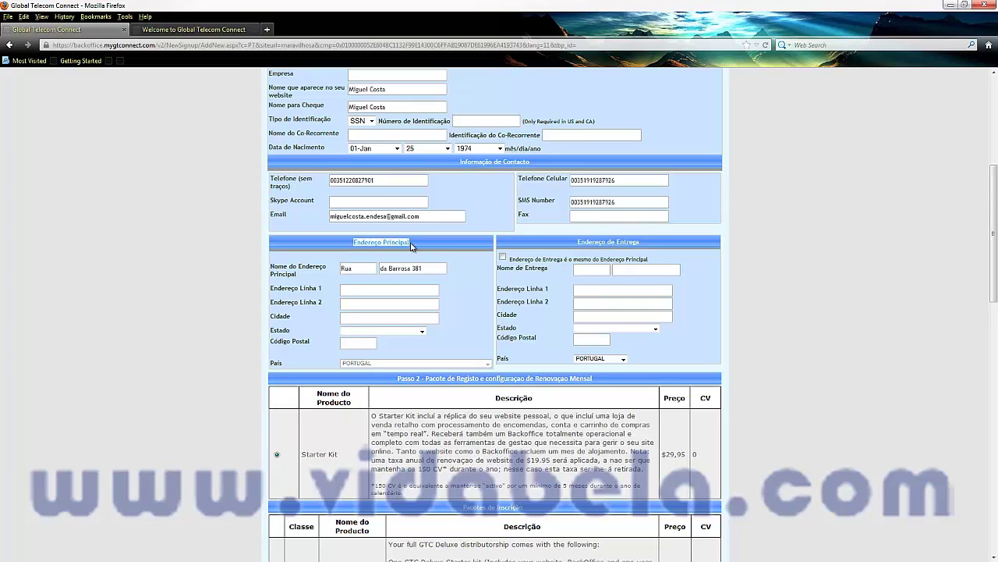
drag(272, 266, 318, 269)
Fill the main address name, street, state and postal code fields
click(356, 269)
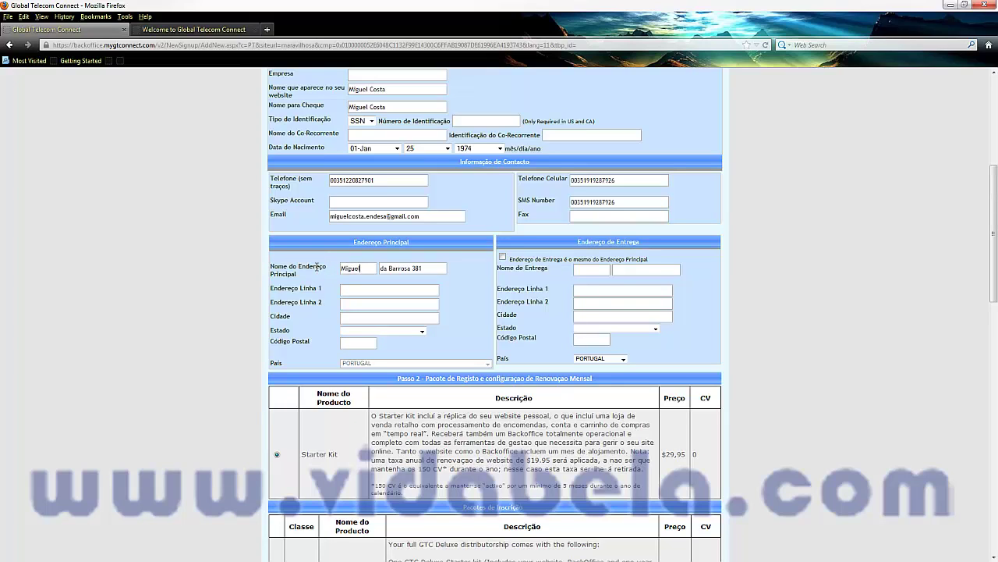
key(Tab)
key(Tab)
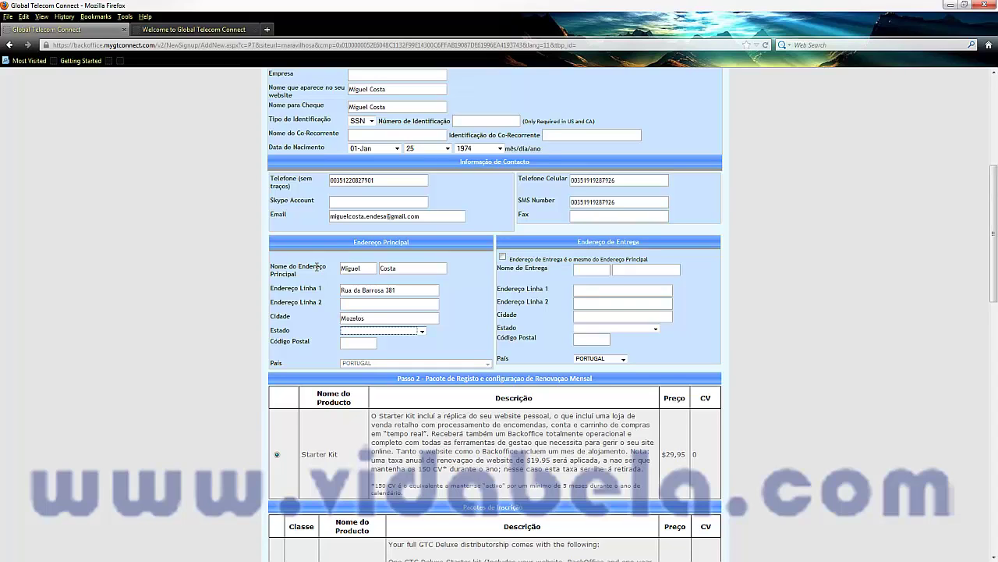
key(a)
key(Tab)
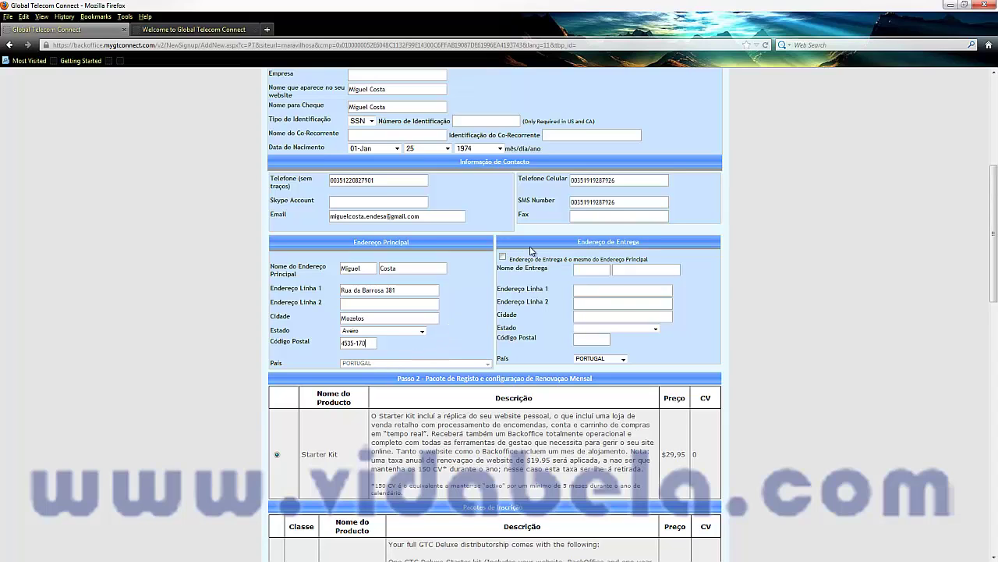
drag(574, 245, 644, 244)
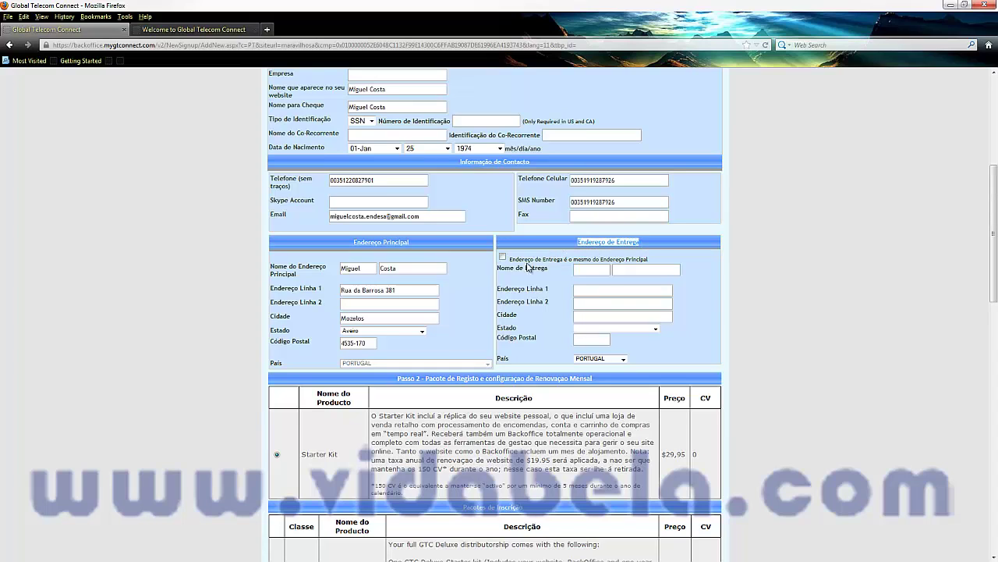
Make the delivery address the same as the main address
click(503, 258)
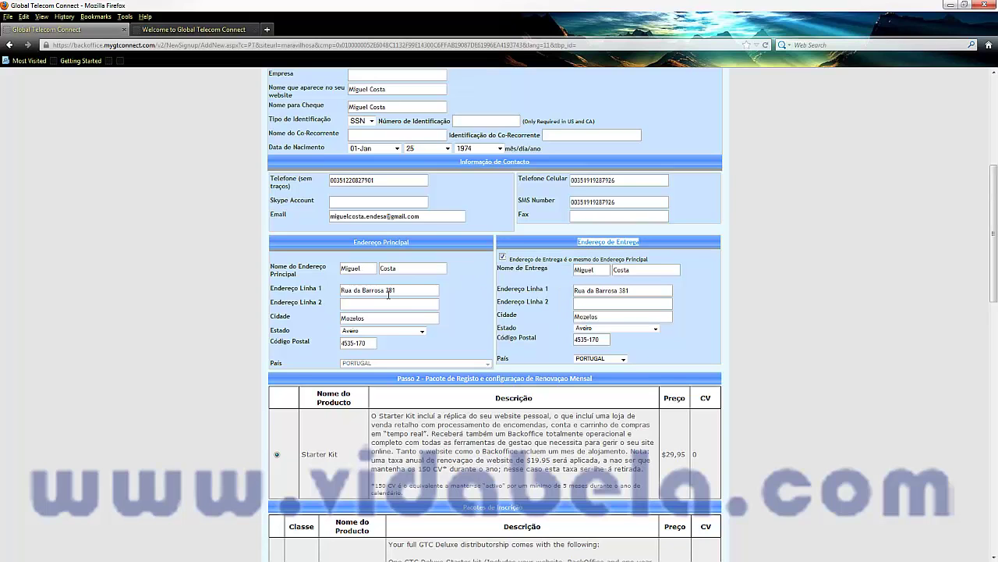
scroll(389, 295, down, 5)
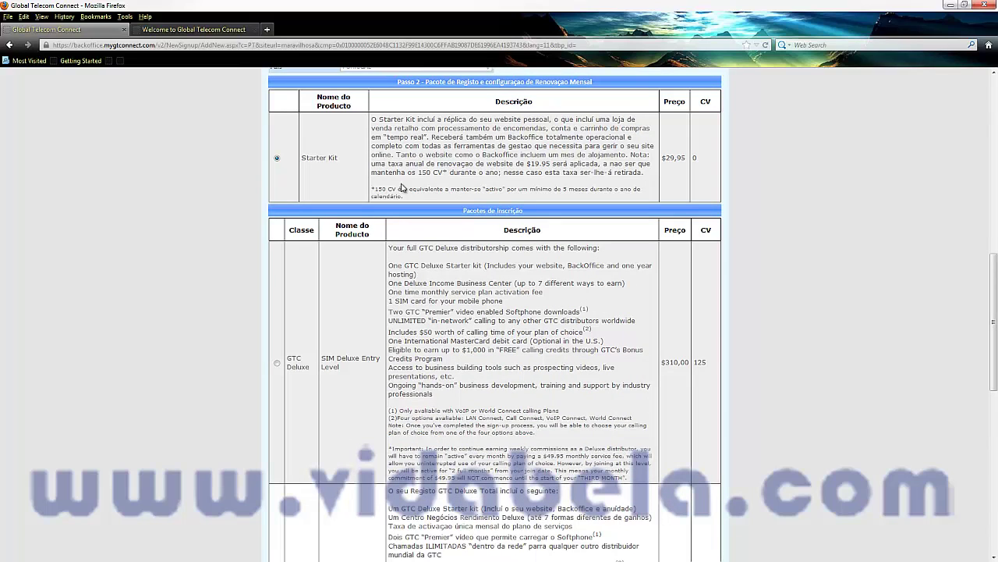
scroll(434, 171, down, 4)
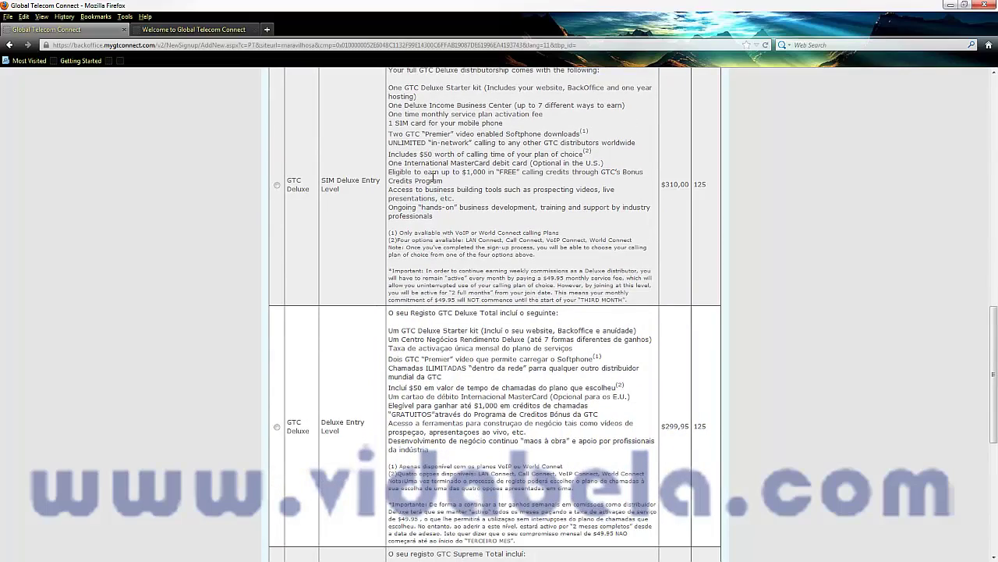
scroll(434, 178, up, 1)
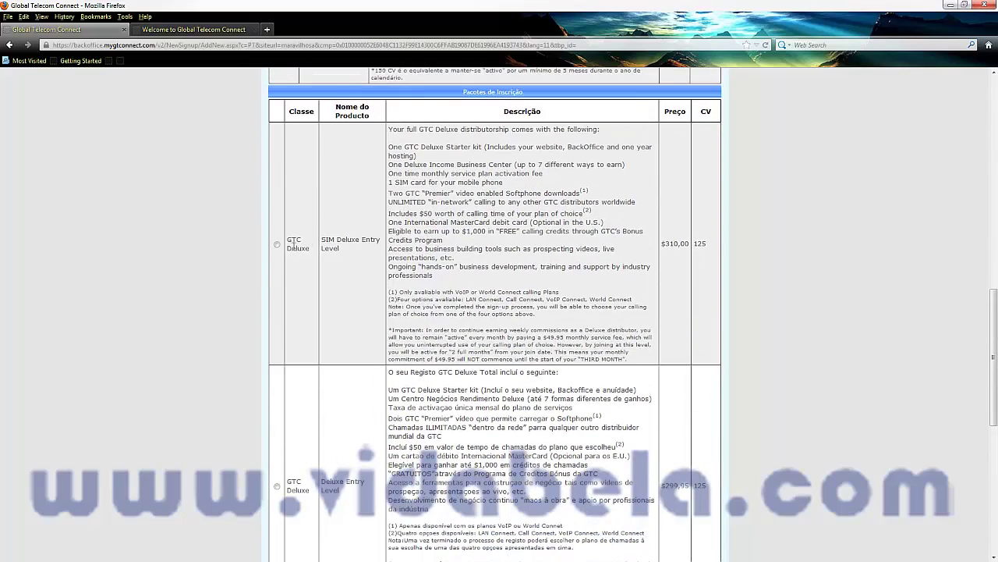
drag(323, 240, 365, 239)
scroll(363, 260, down, 4)
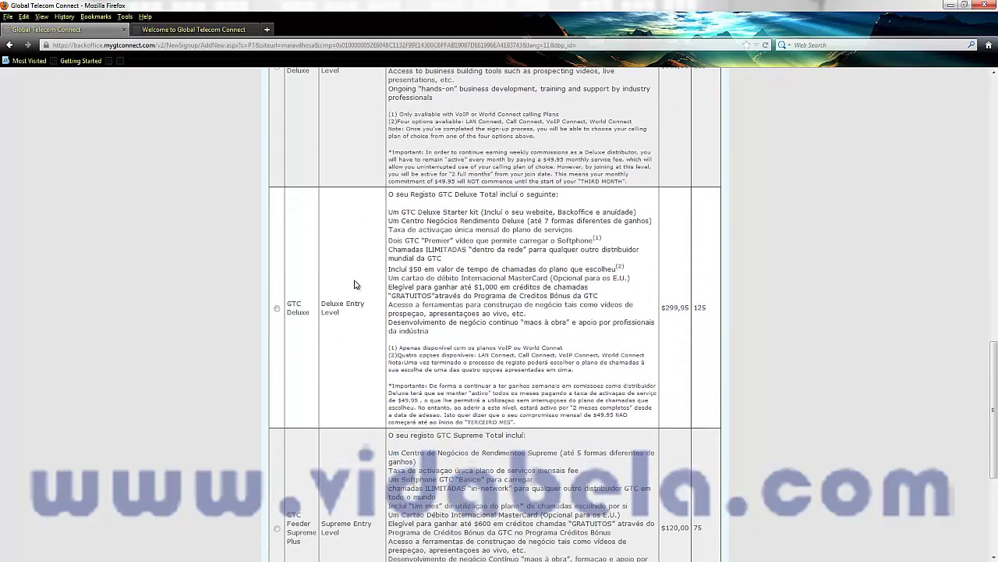
Choose the GTC Deluxe Entry Level package at $299,95
drag(287, 303, 301, 304)
scroll(320, 316, down, 4)
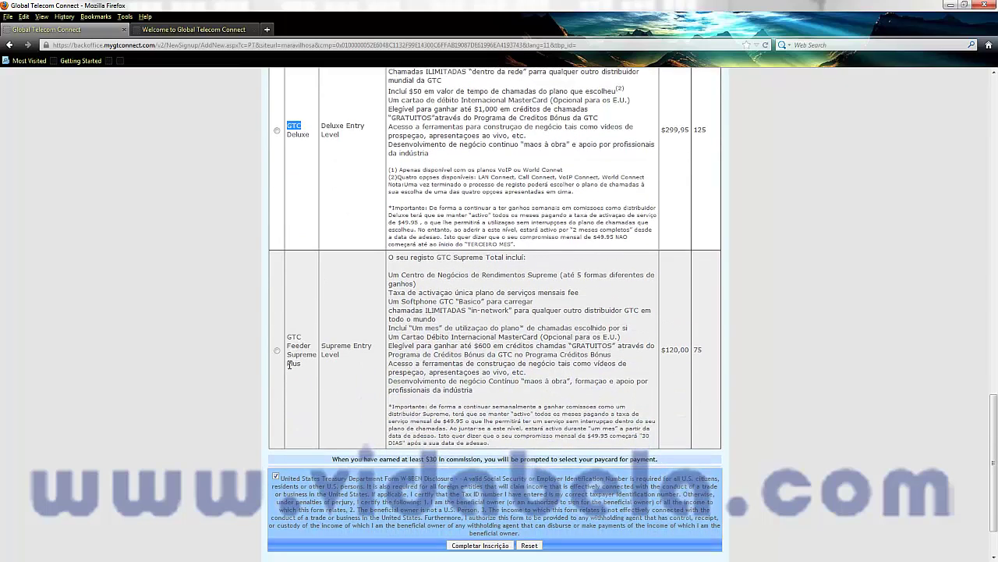
scroll(306, 365, up, 3)
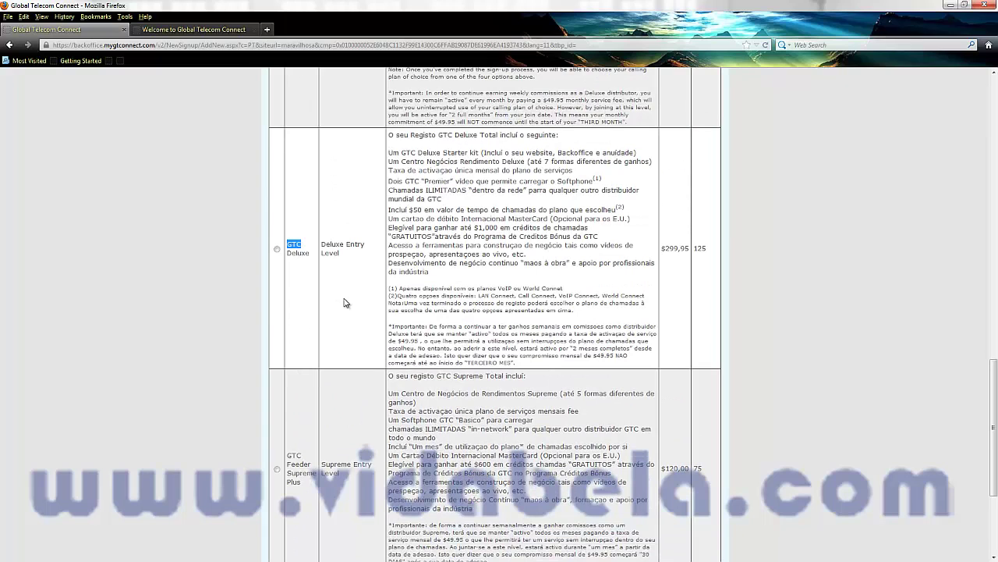
scroll(337, 272, up, 4)
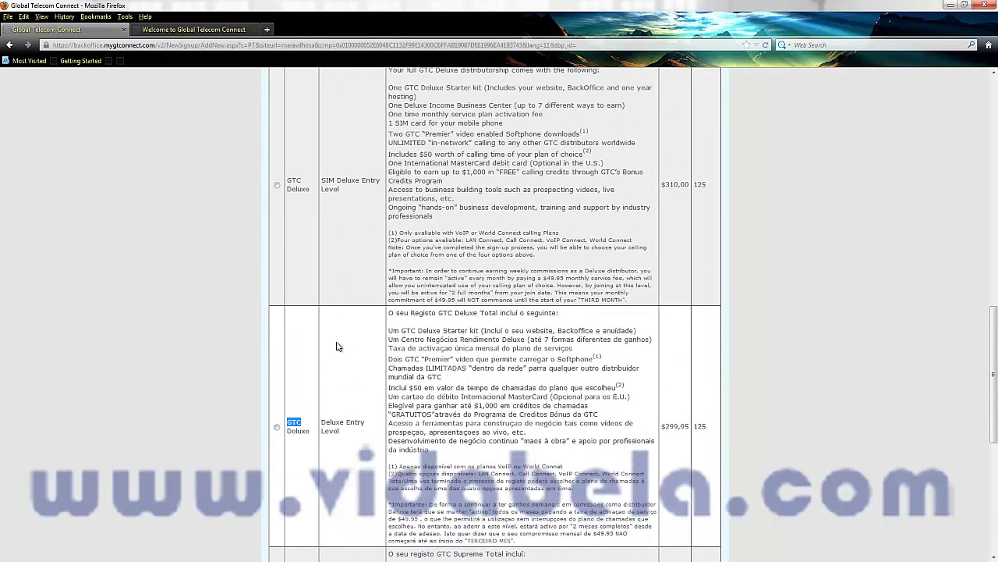
drag(320, 422, 339, 434)
click(277, 187)
click(277, 429)
scroll(366, 394, down, 5)
scroll(385, 384, down, 4)
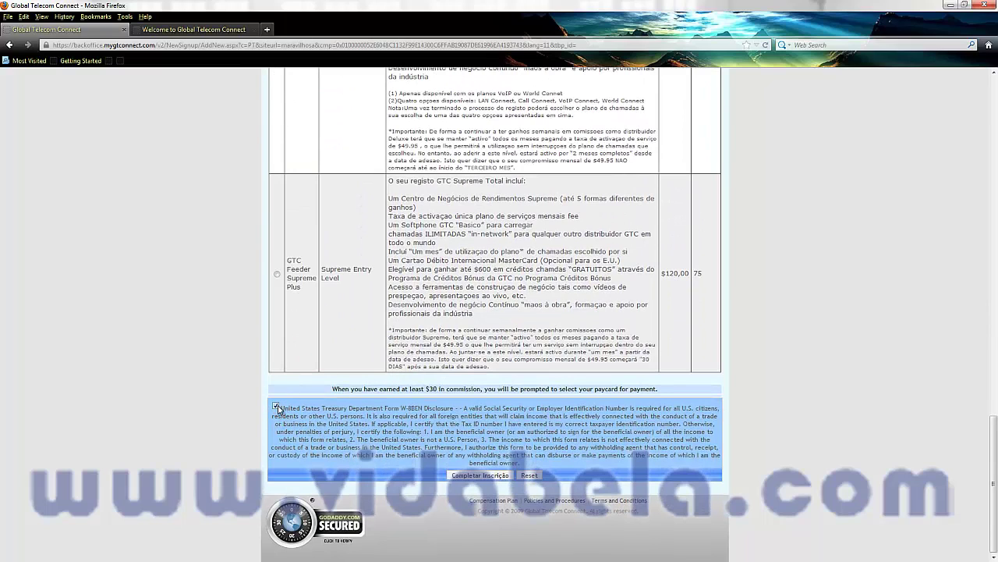
Submit the form, dismiss the password prompt, and replace the taken site URL with callmeplease
click(479, 476)
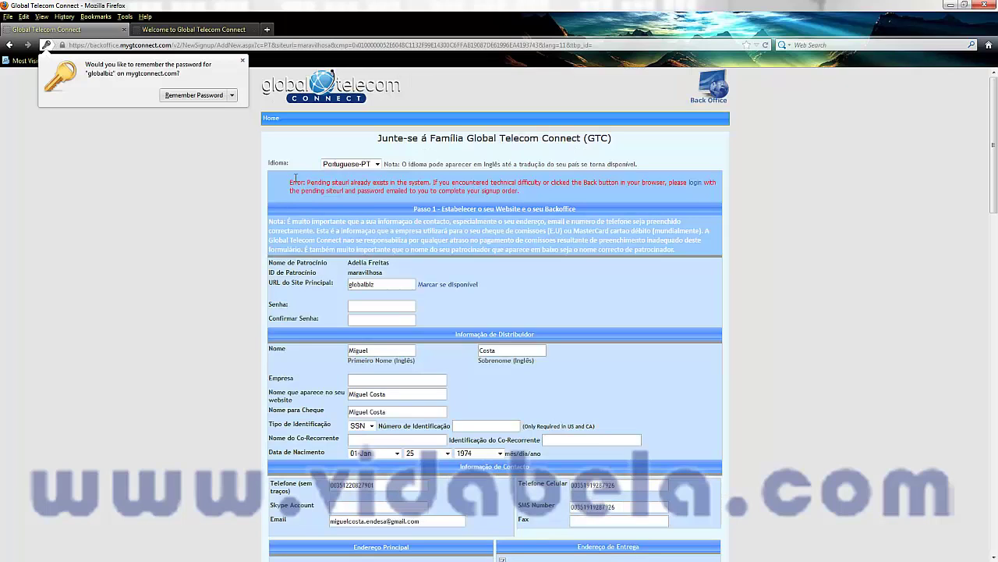
click(291, 181)
drag(290, 181, 430, 183)
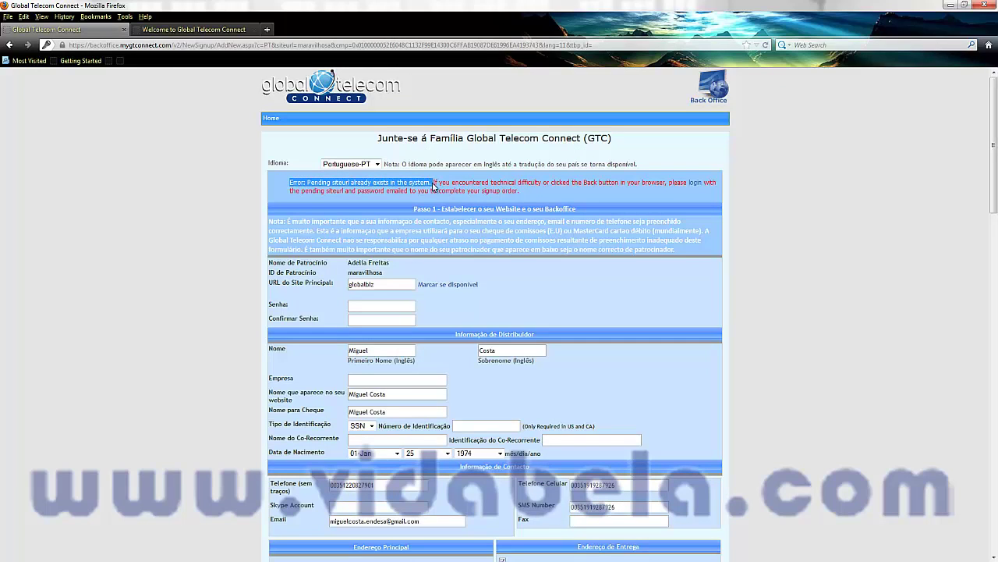
drag(385, 284, 352, 284)
drag(395, 182, 427, 183)
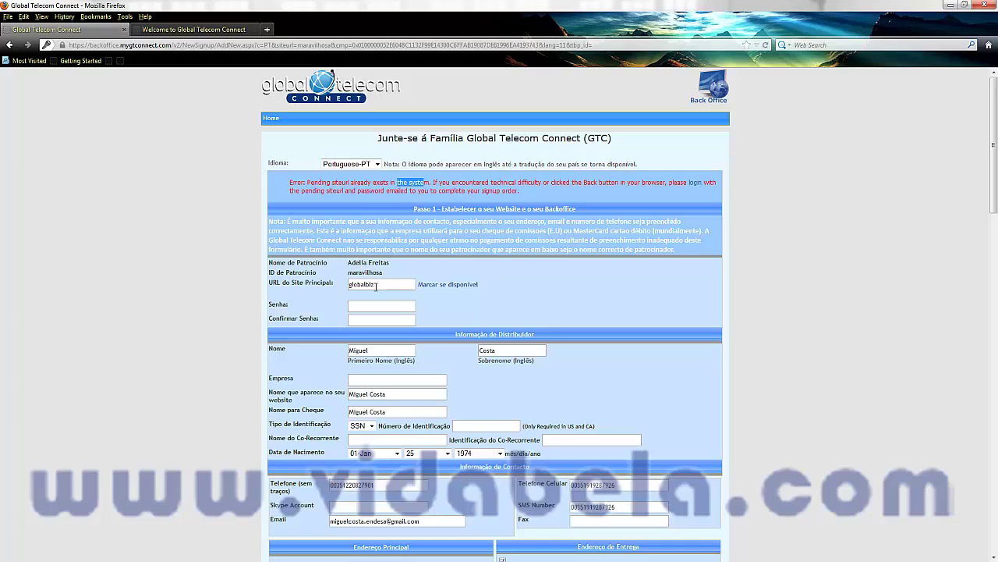
drag(377, 286, 347, 293)
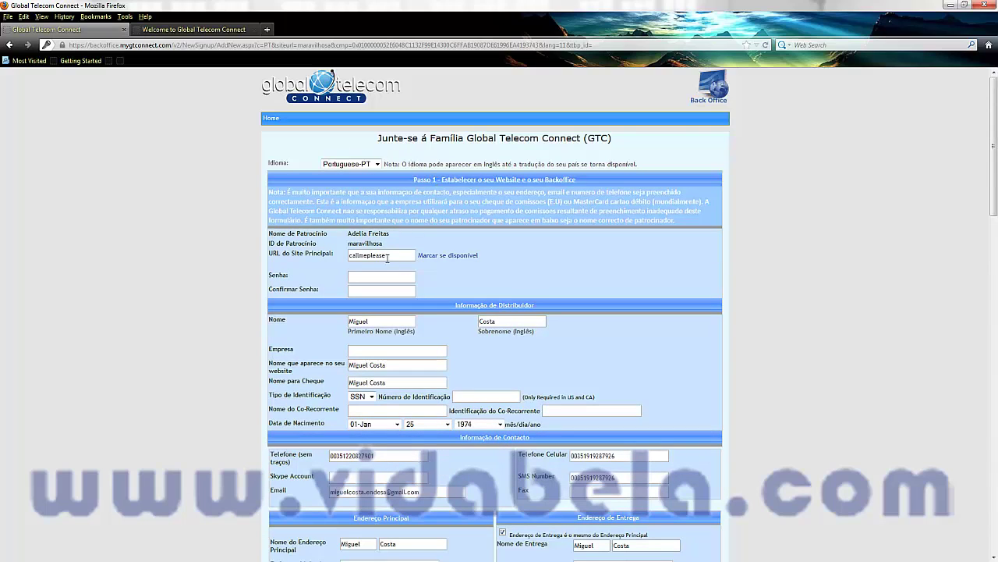
click(365, 278)
Resubmit the signup with Completar Inscrição, producing the $299,95 Deluxe Entry Level order
scroll(448, 281, down, 10)
scroll(443, 309, down, 10)
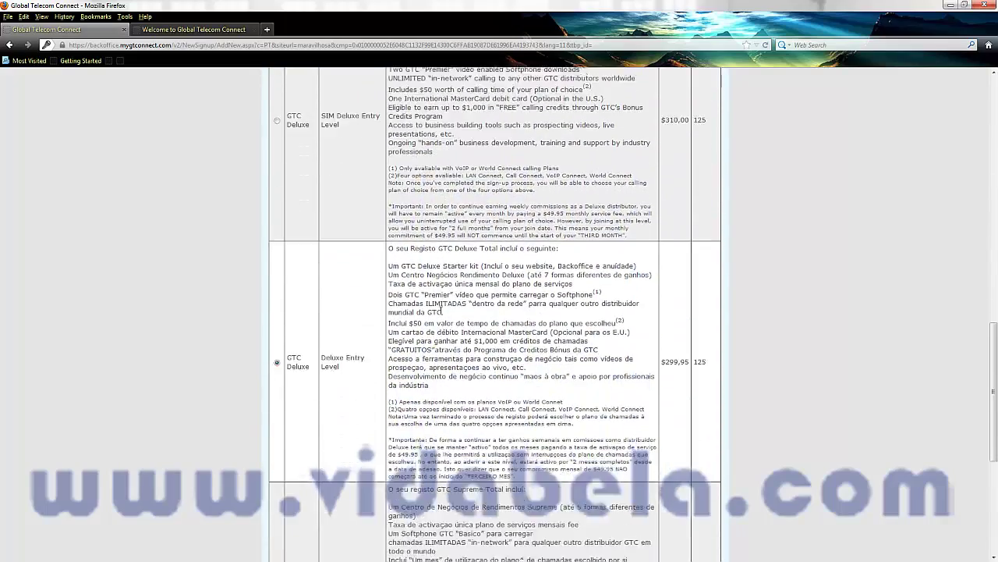
scroll(442, 311, down, 2)
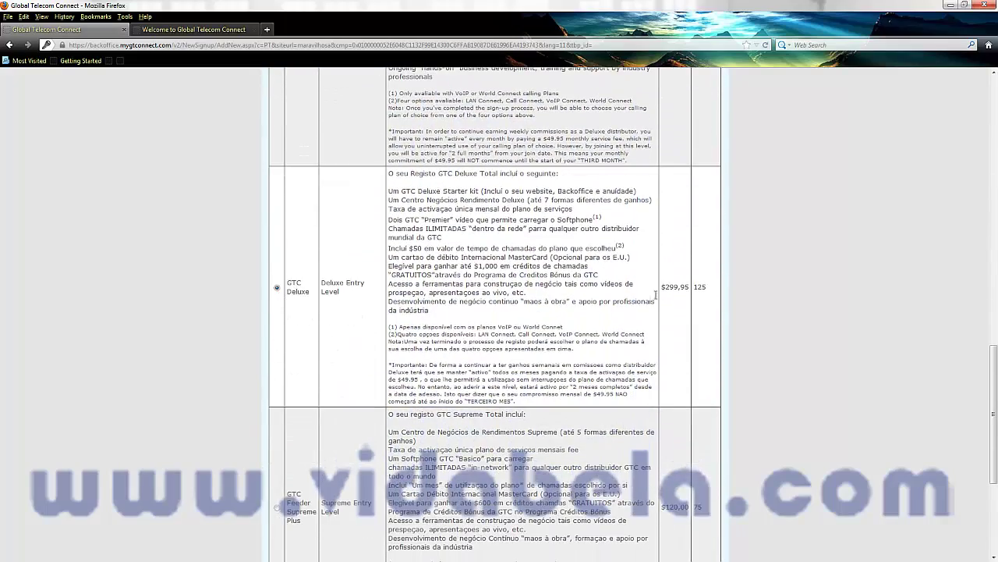
scroll(656, 298, down, 8)
scroll(486, 302, up, 12)
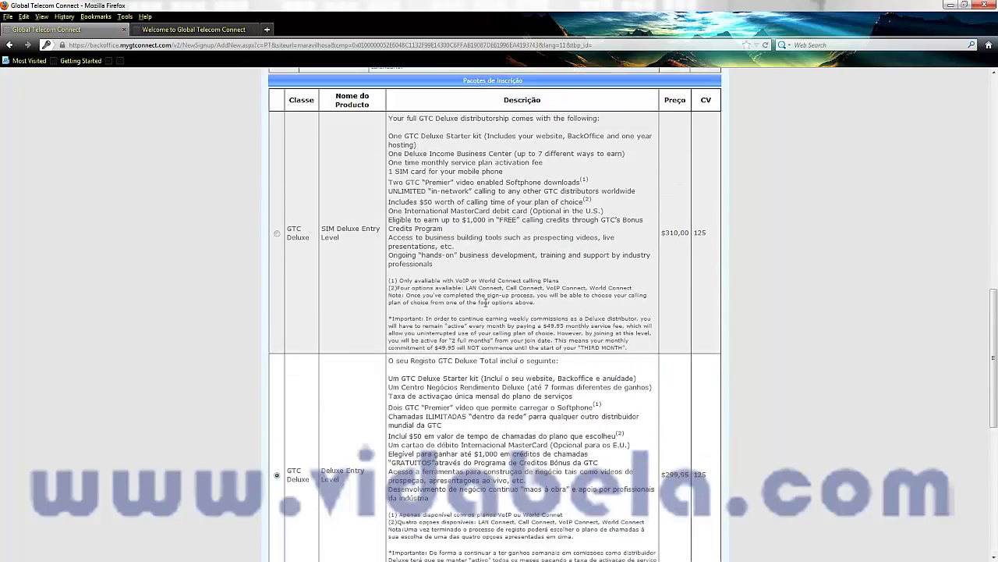
scroll(485, 305, down, 9)
scroll(484, 310, down, 2)
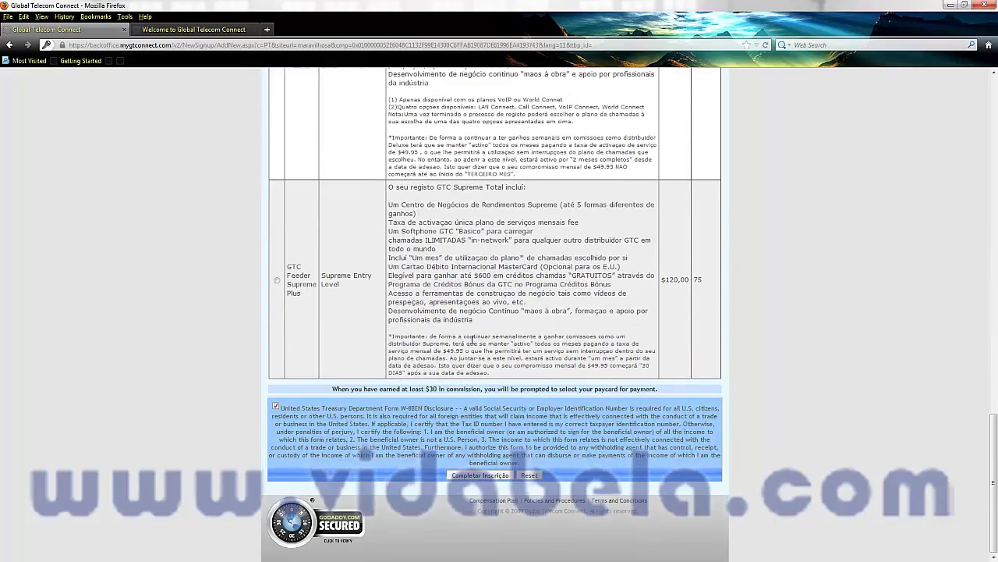
click(480, 475)
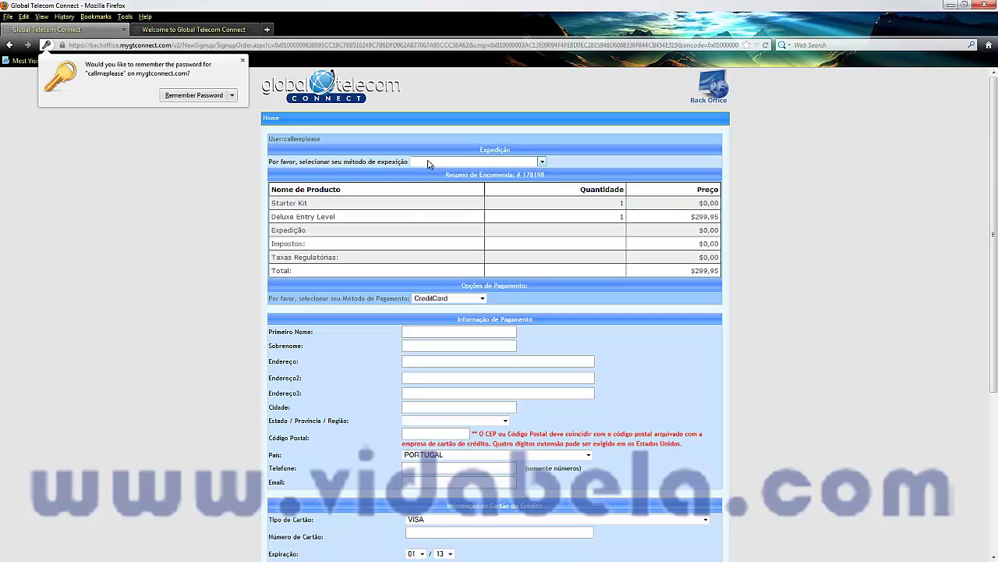
Try the shipping-method dropdown repeatedly; it offers no choices
click(430, 163)
click(431, 168)
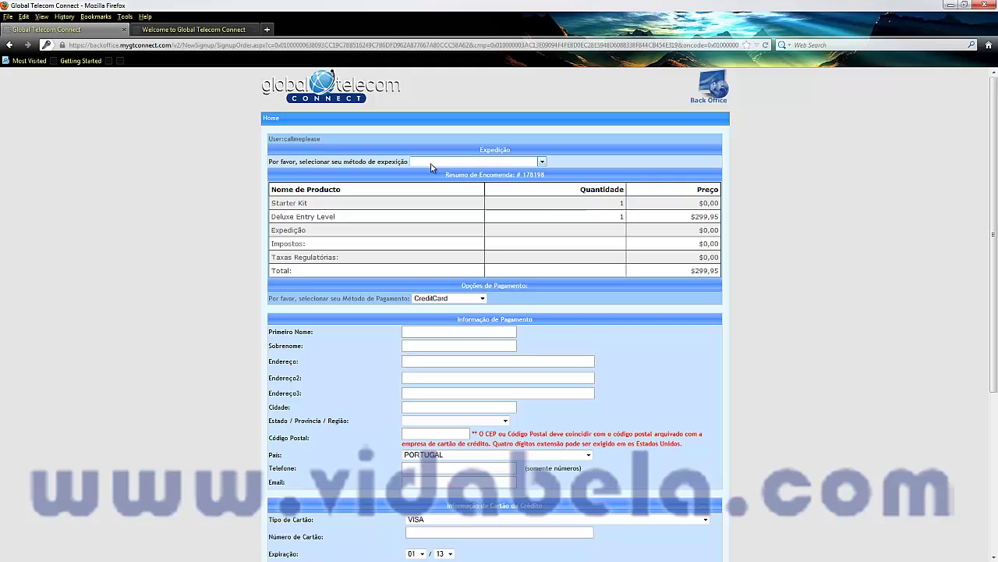
click(447, 163)
click(442, 165)
click(442, 166)
click(443, 166)
click(443, 166)
click(443, 165)
click(443, 165)
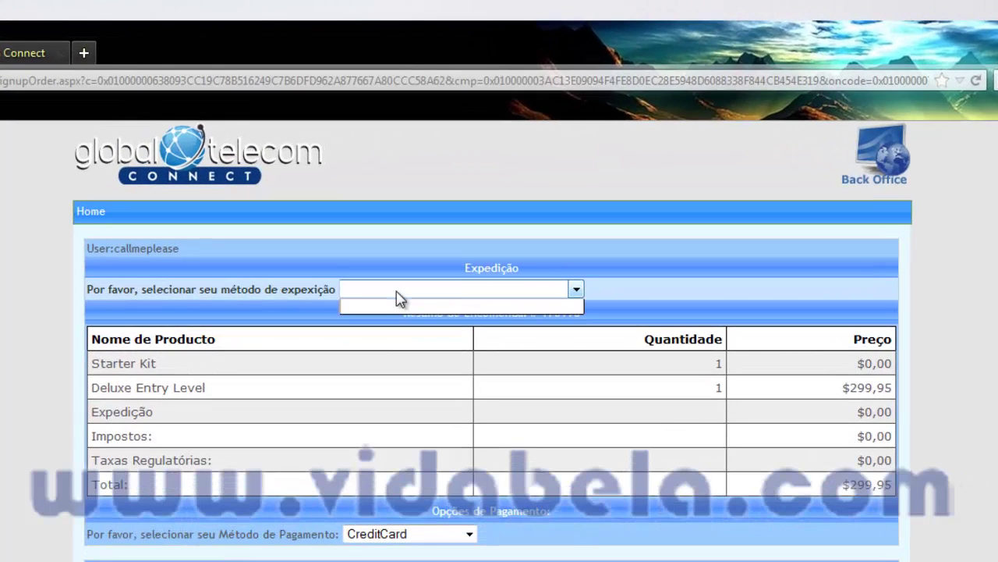
click(396, 291)
click(396, 291)
click(396, 292)
click(397, 292)
click(396, 292)
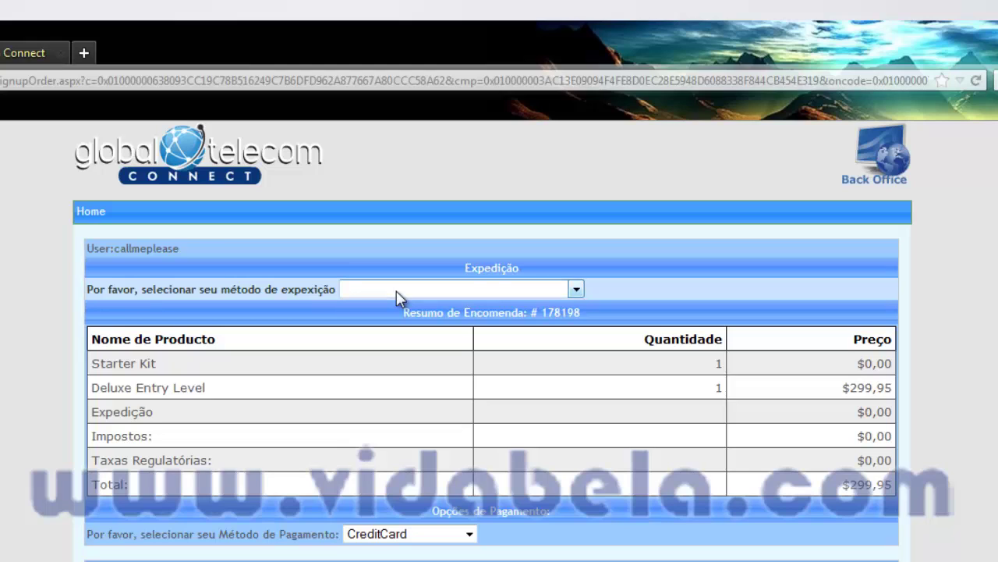
click(398, 298)
click(398, 298)
Switch the payment method from CreditCard to Signup Token for the $299,95 Deluxe order
click(405, 535)
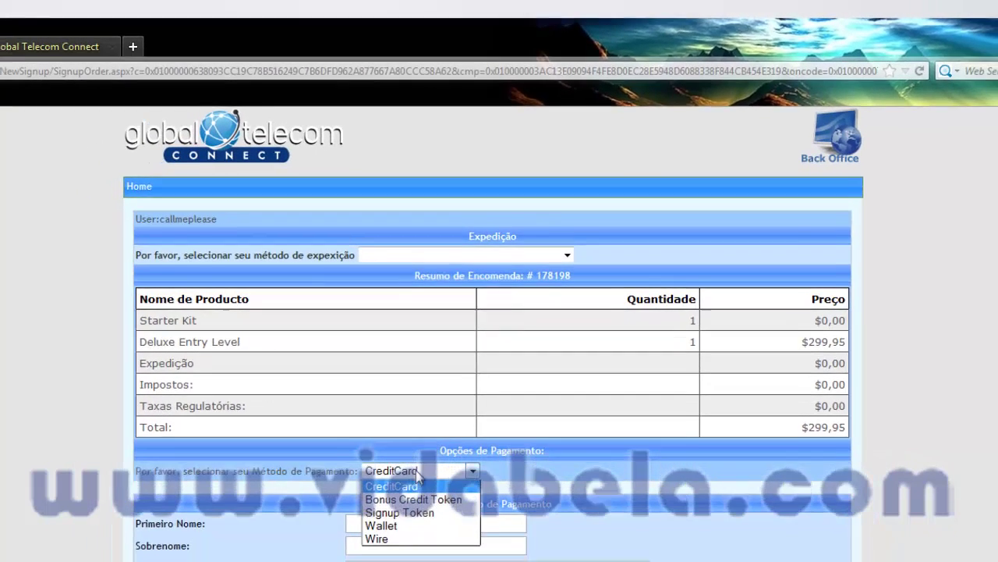
click(412, 533)
click(427, 465)
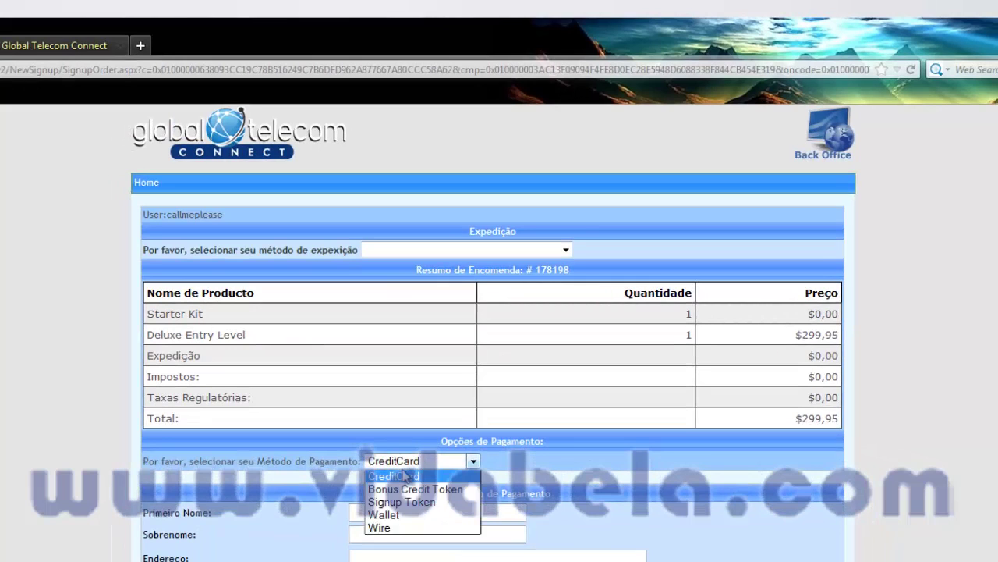
click(401, 502)
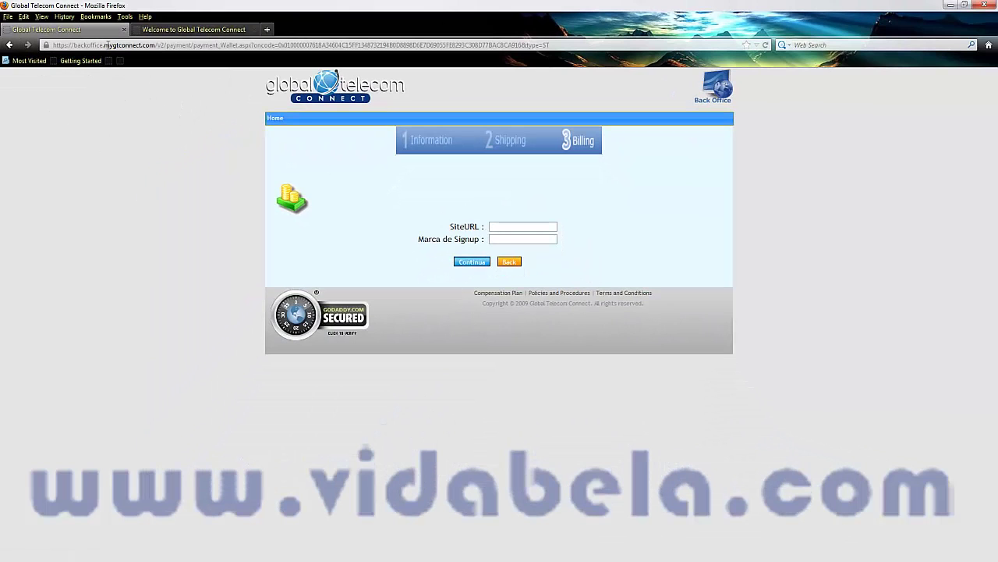
Load the callmeplease replicated site in the second tab and go to its Back Office login
click(169, 30)
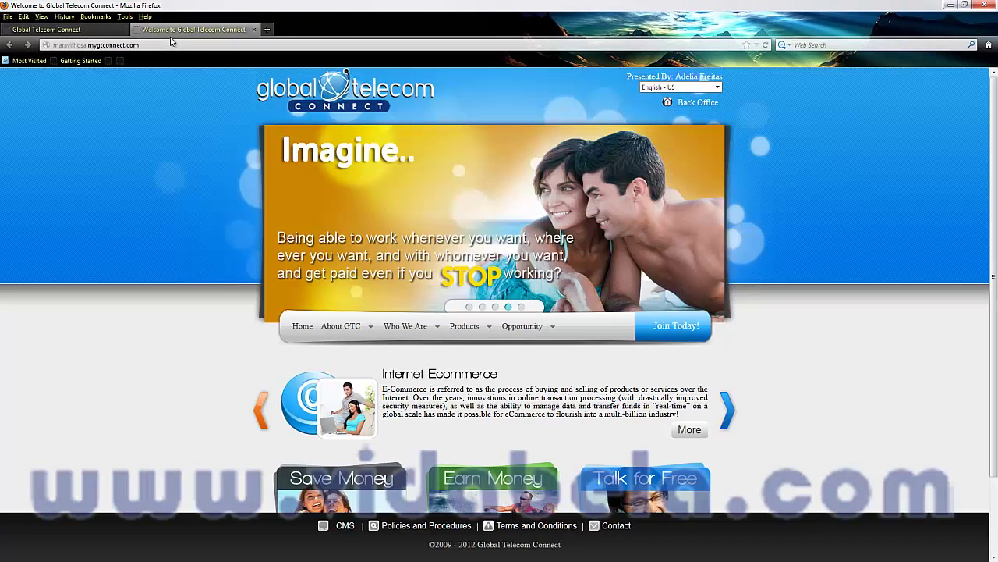
click(80, 45)
drag(85, 45, 29, 45)
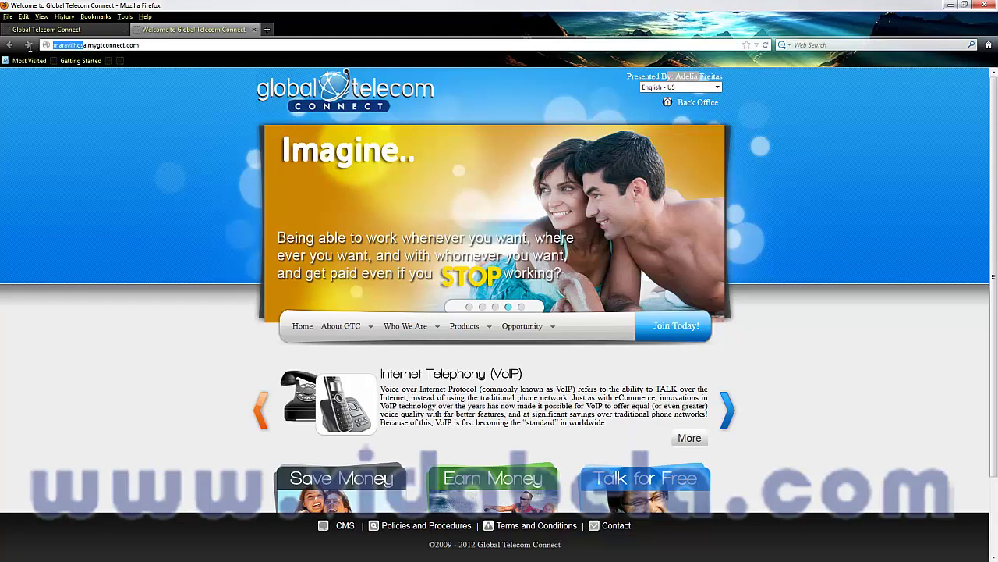
text(callm)
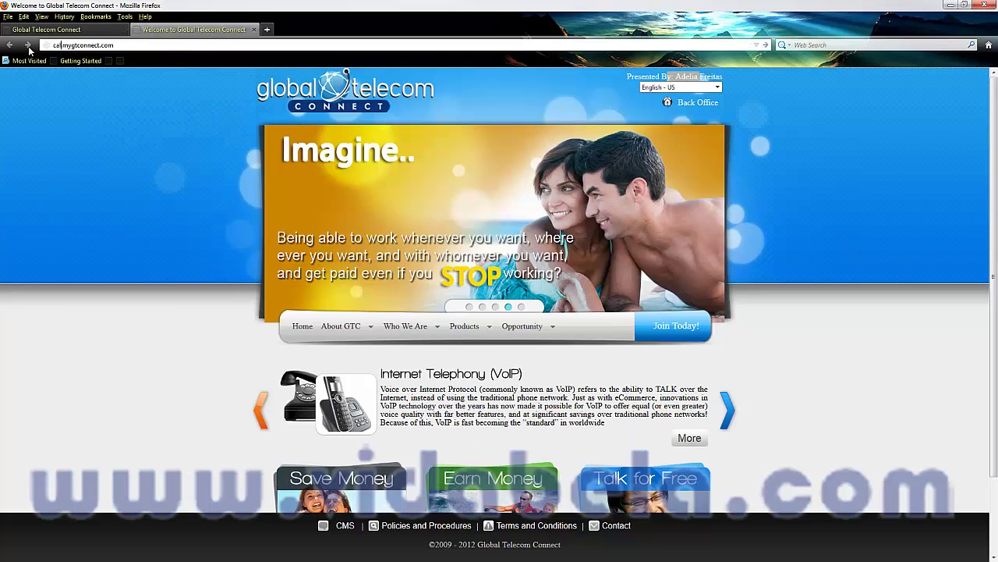
text(eplease)
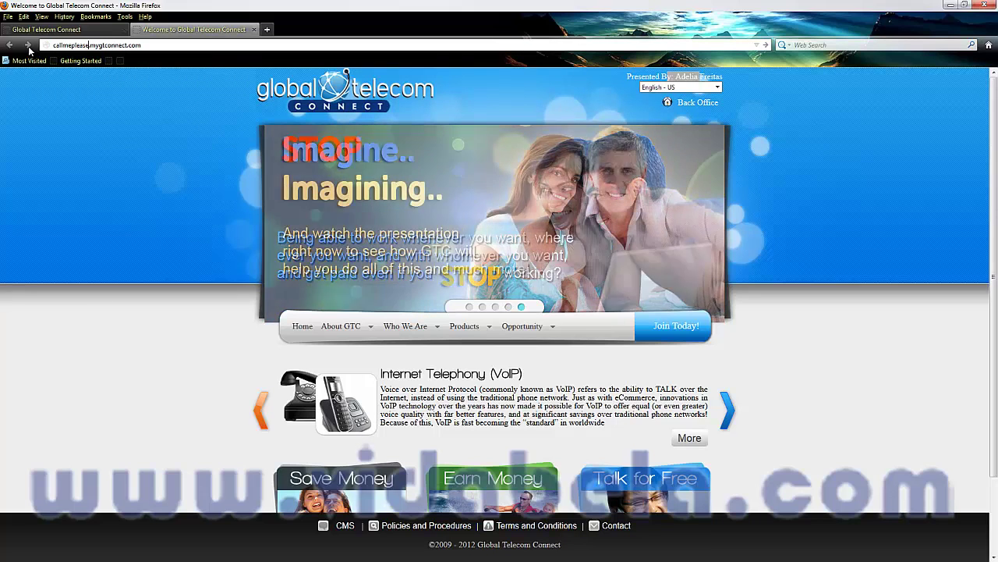
key(Return)
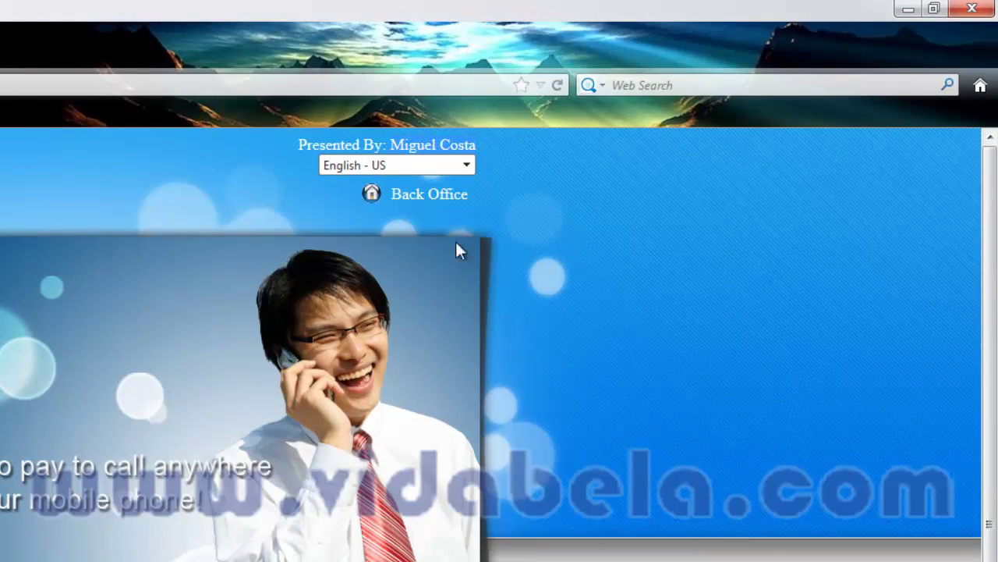
click(434, 202)
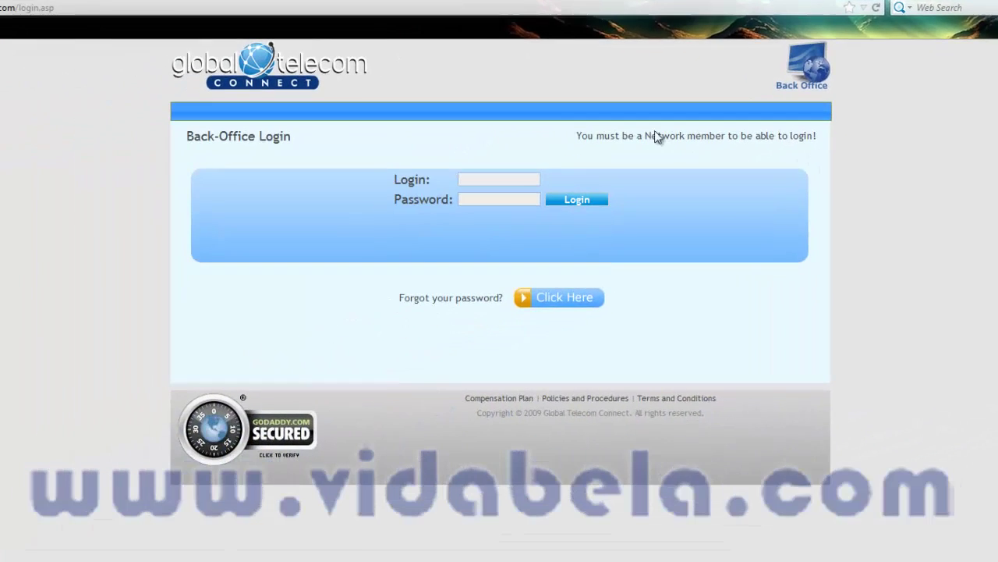
Log in to the back office and close the leftover billing tab
click(495, 178)
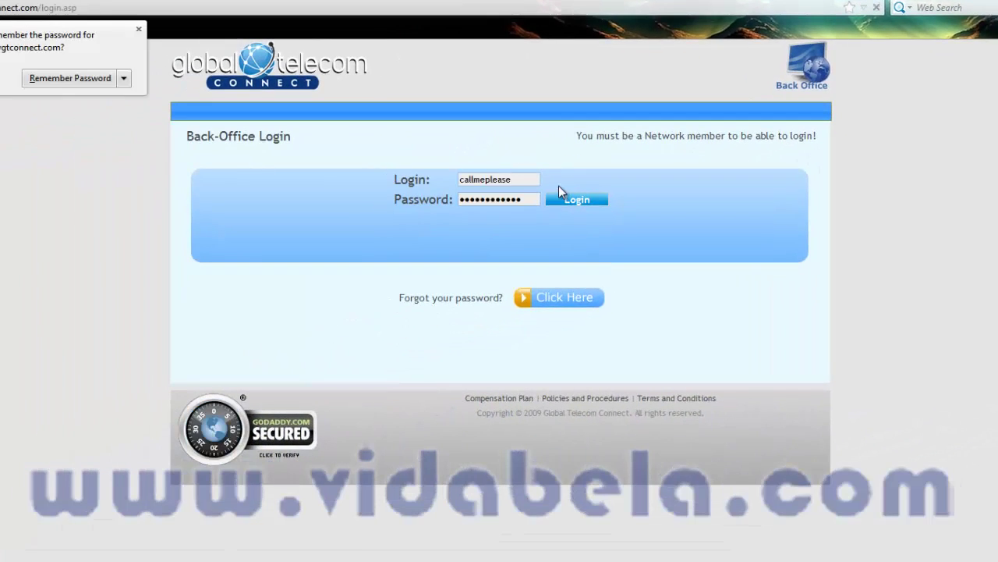
click(577, 197)
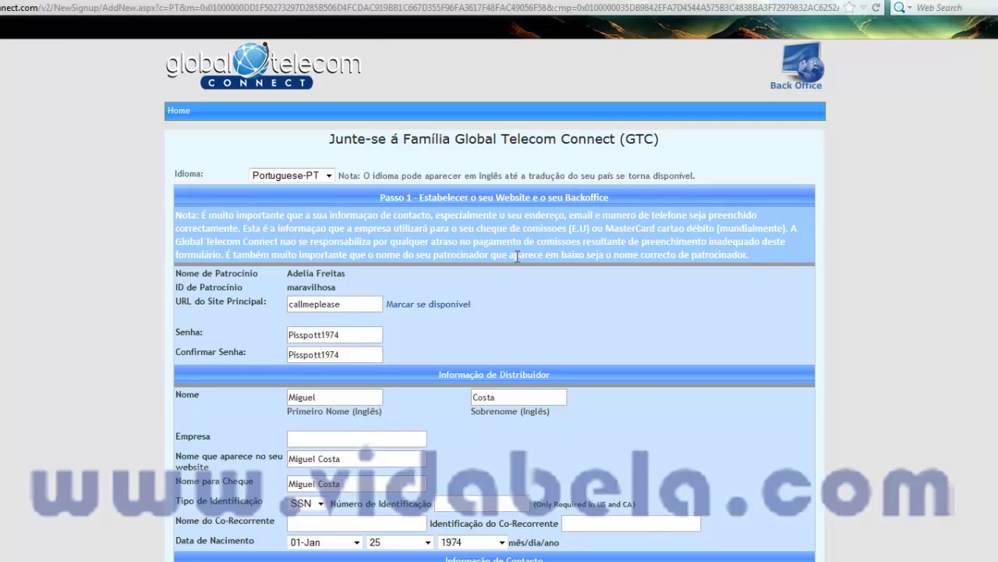
scroll(517, 257, down, 5)
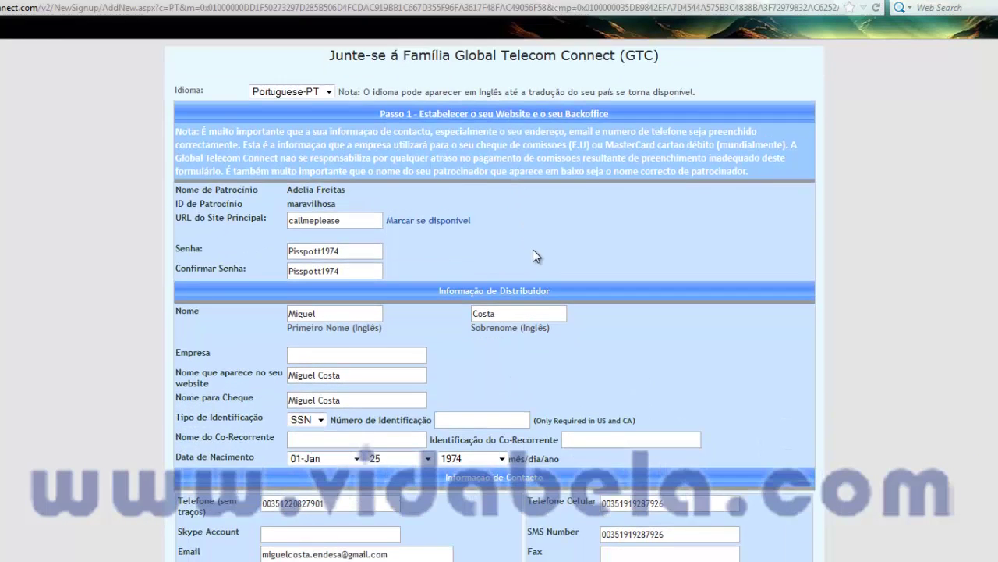
scroll(531, 249, down, 10)
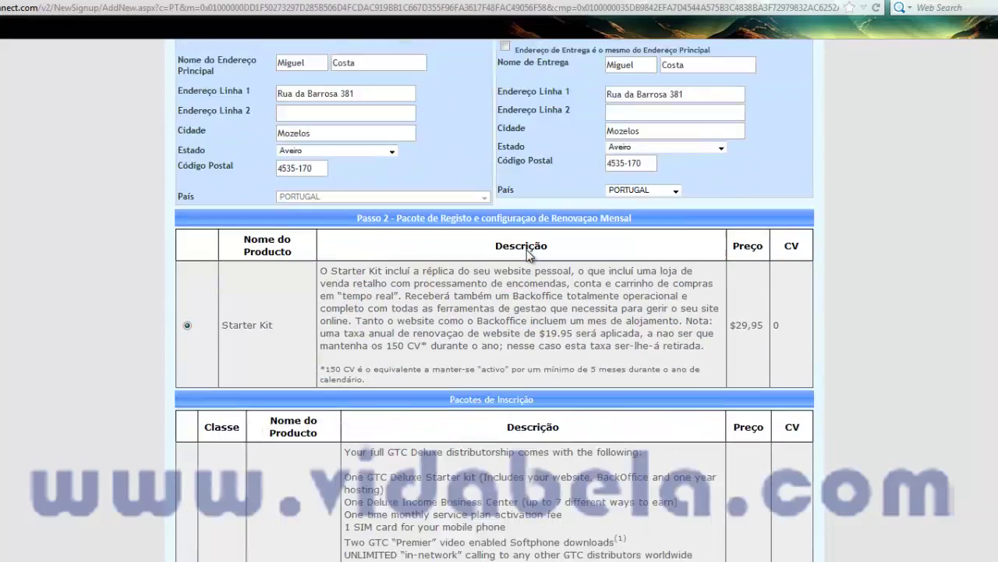
scroll(519, 263, down, 5)
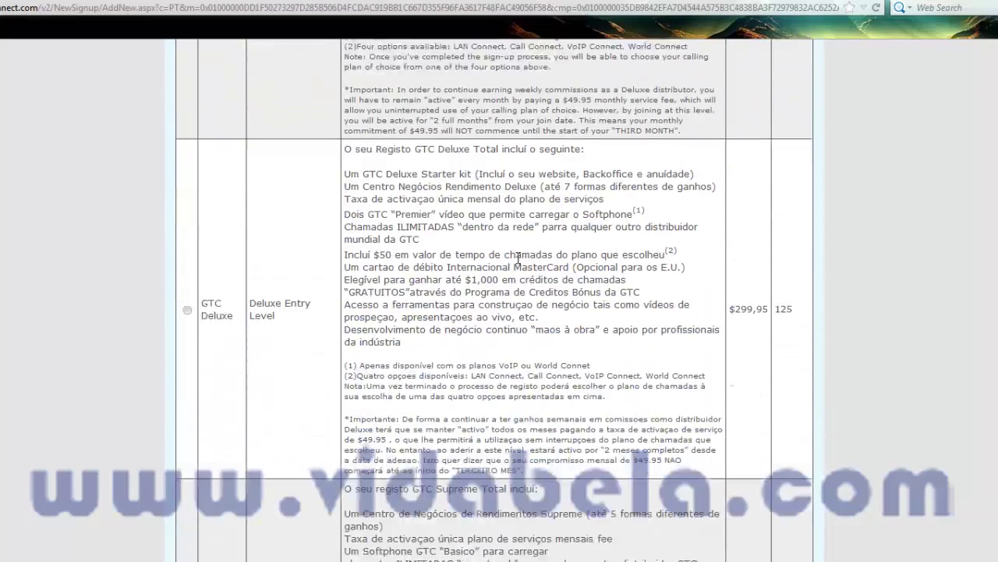
scroll(496, 259, down, 3)
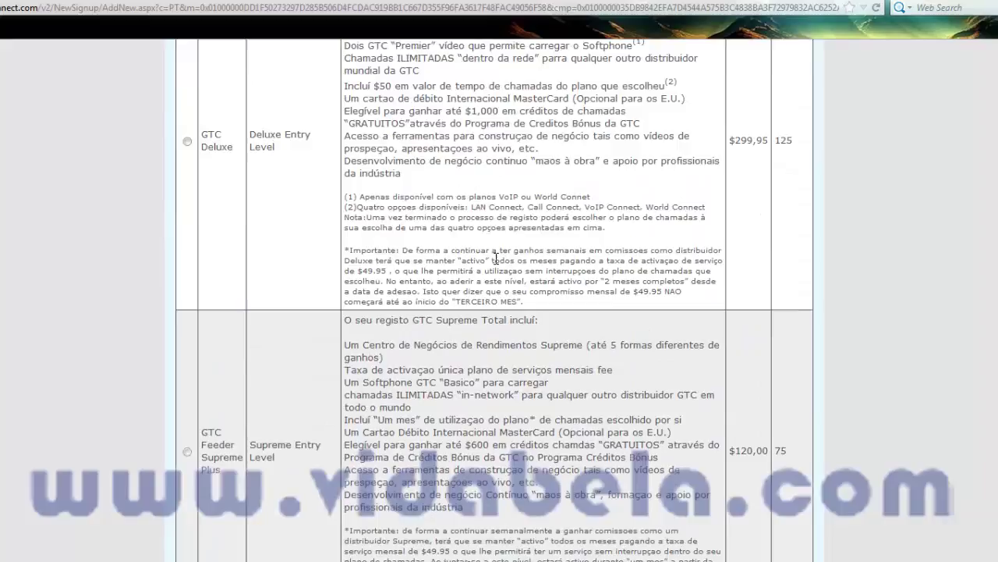
scroll(496, 259, up, 10)
scroll(496, 264, down, 9)
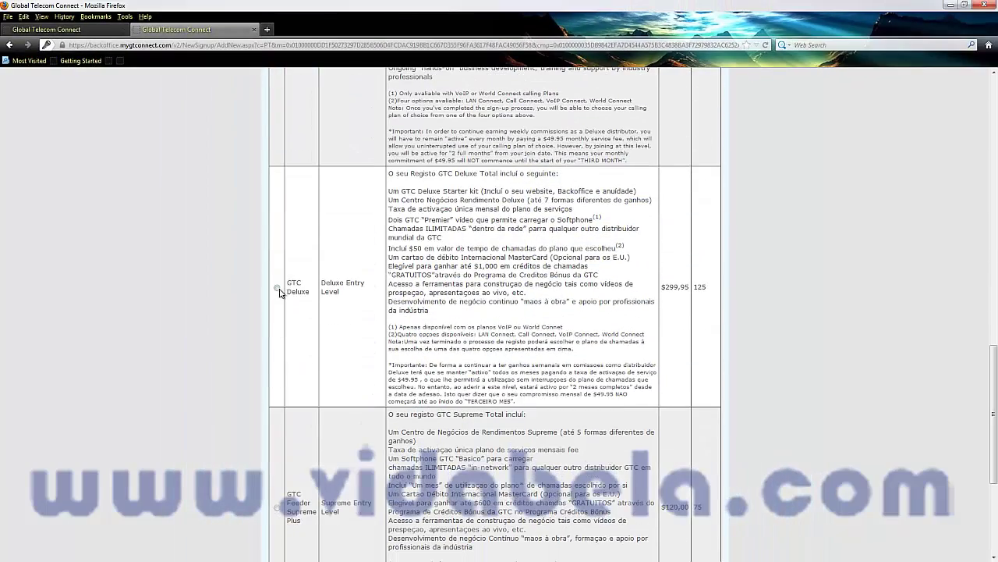
click(106, 29)
click(124, 29)
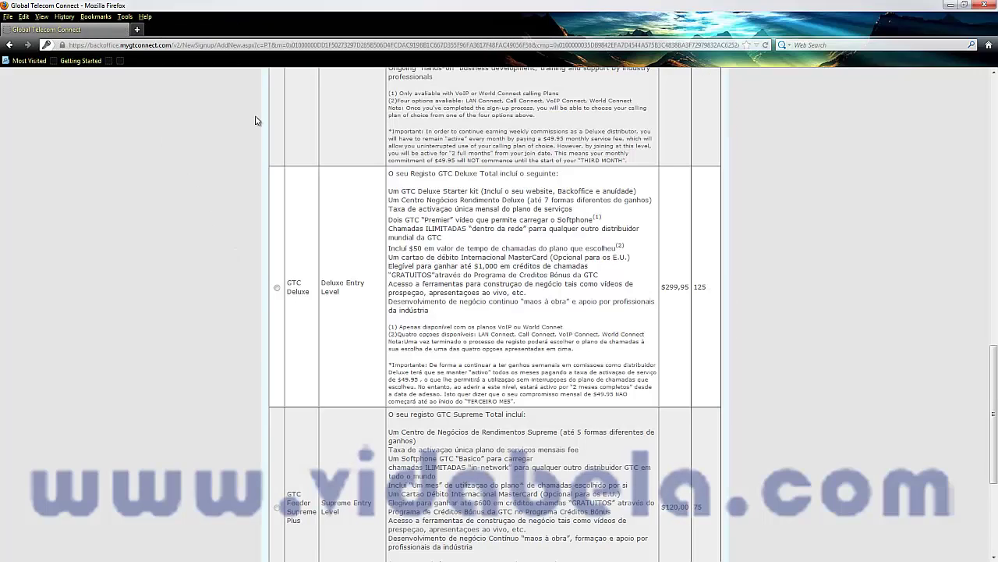
Select the GTC Deluxe entry level and submit the signup with Completar Inscrição
scroll(341, 230, up, 10)
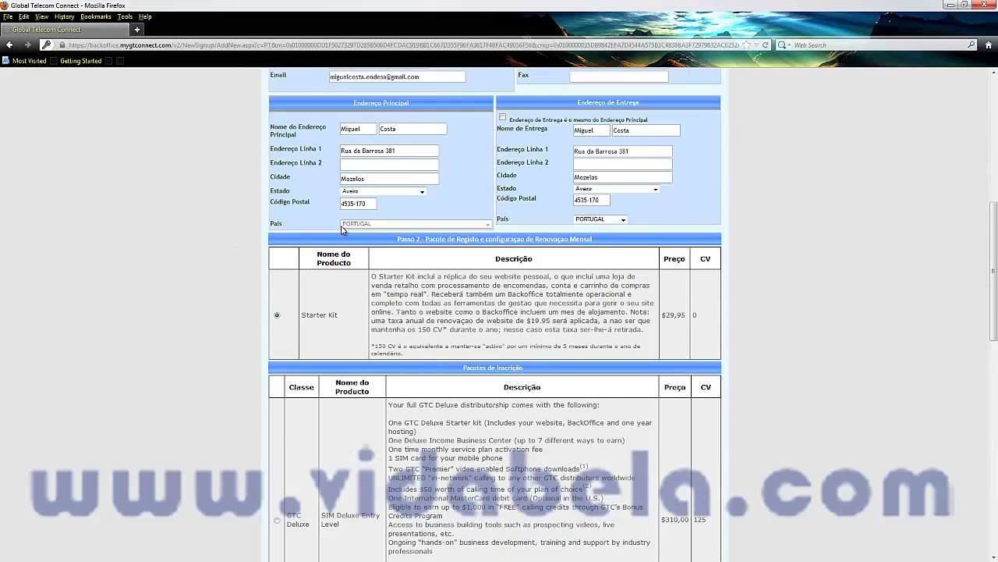
scroll(341, 230, up, 3)
scroll(341, 230, down, 2)
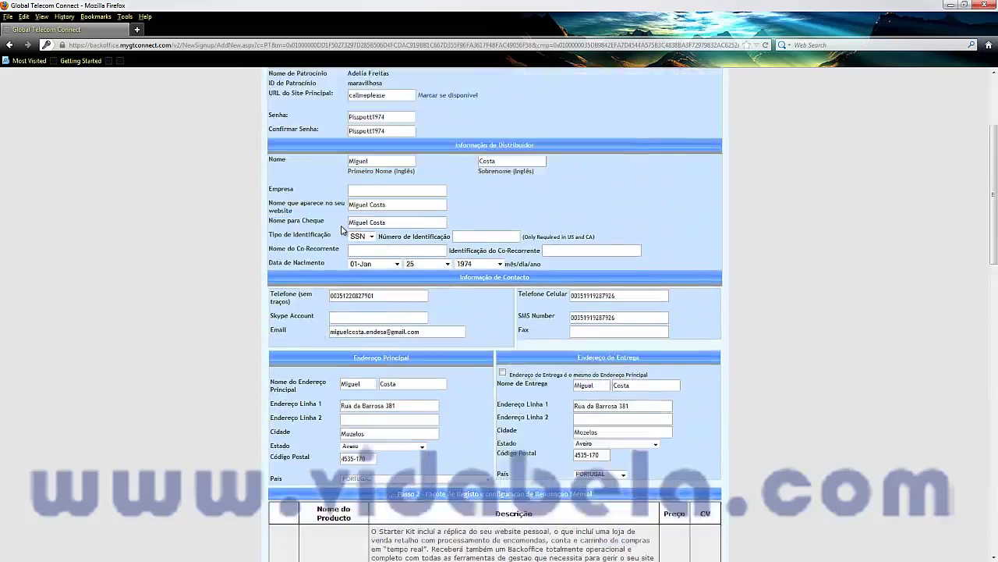
scroll(341, 230, down, 10)
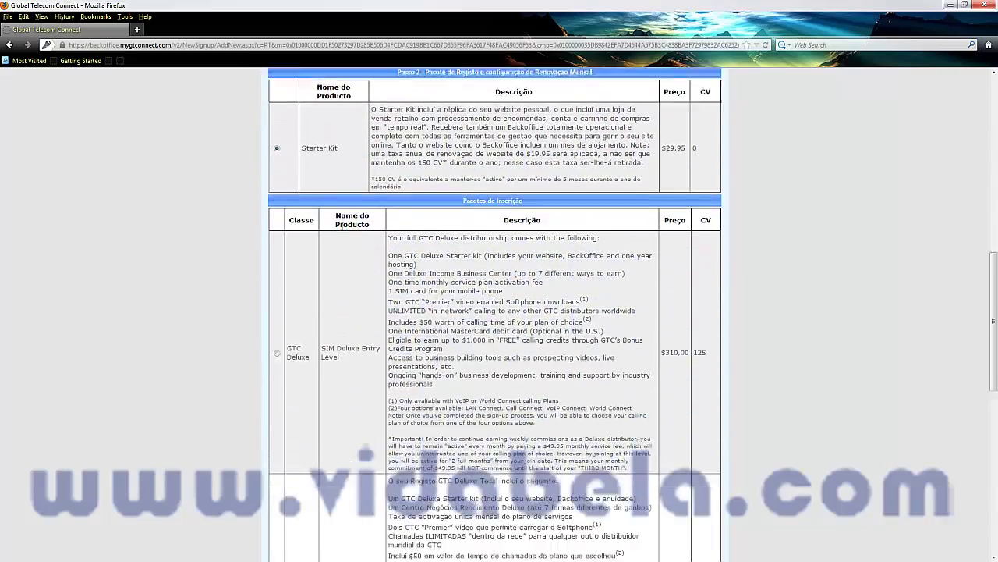
scroll(341, 230, down, 7)
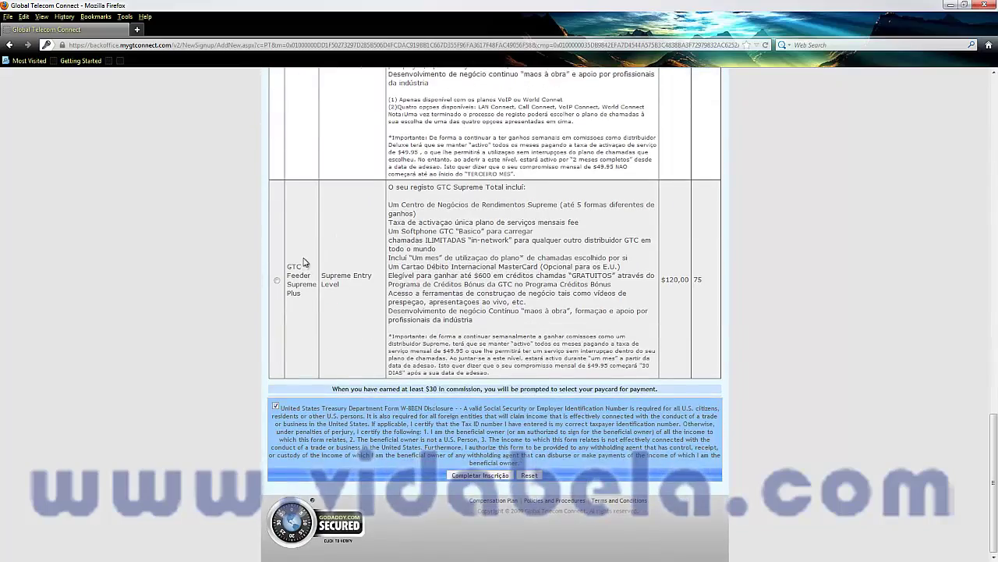
scroll(336, 201, up, 3)
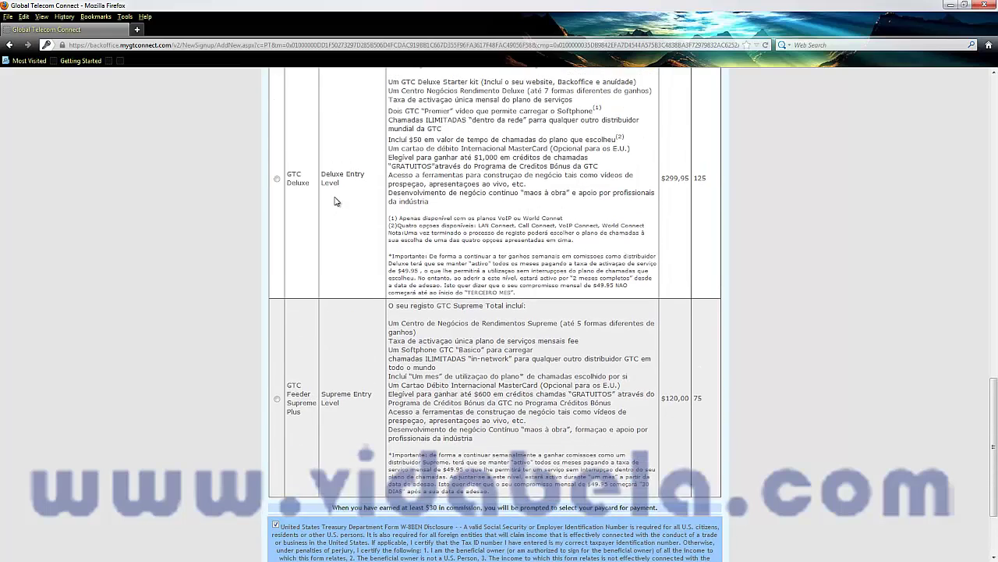
click(277, 178)
scroll(459, 251, down, 3)
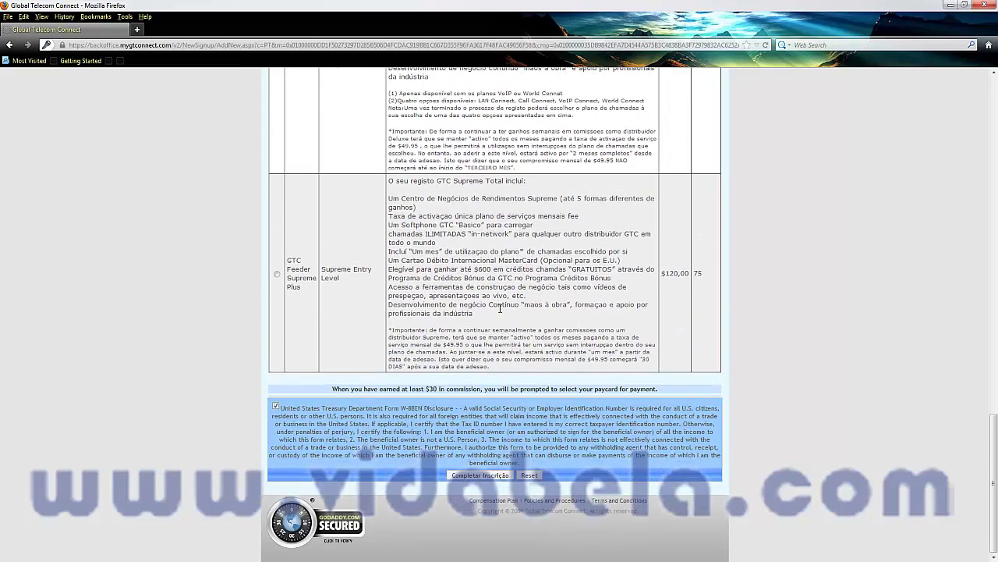
click(466, 475)
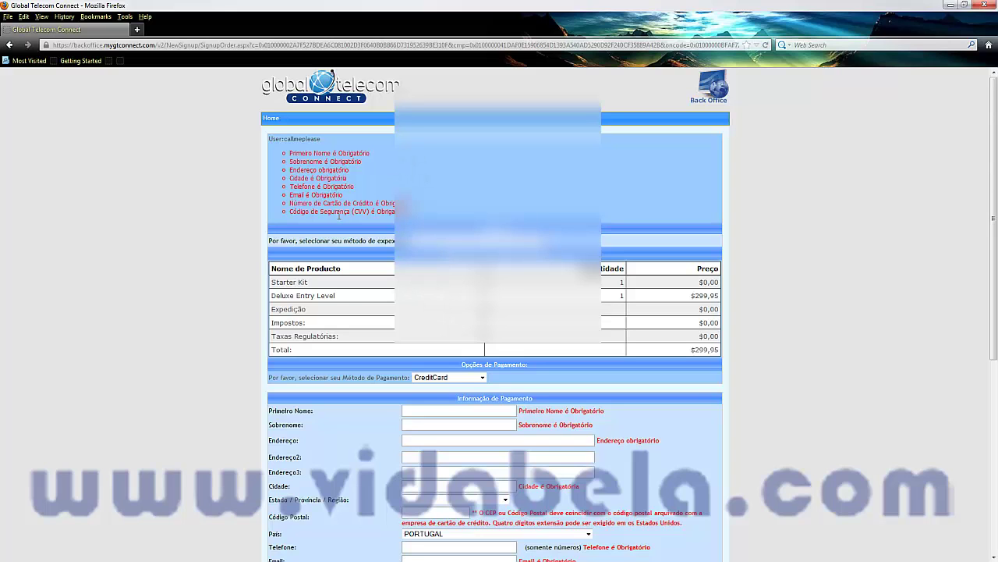
Fill in the billing first name, surname, street address, city, state and phone number
scroll(358, 200, down, 5)
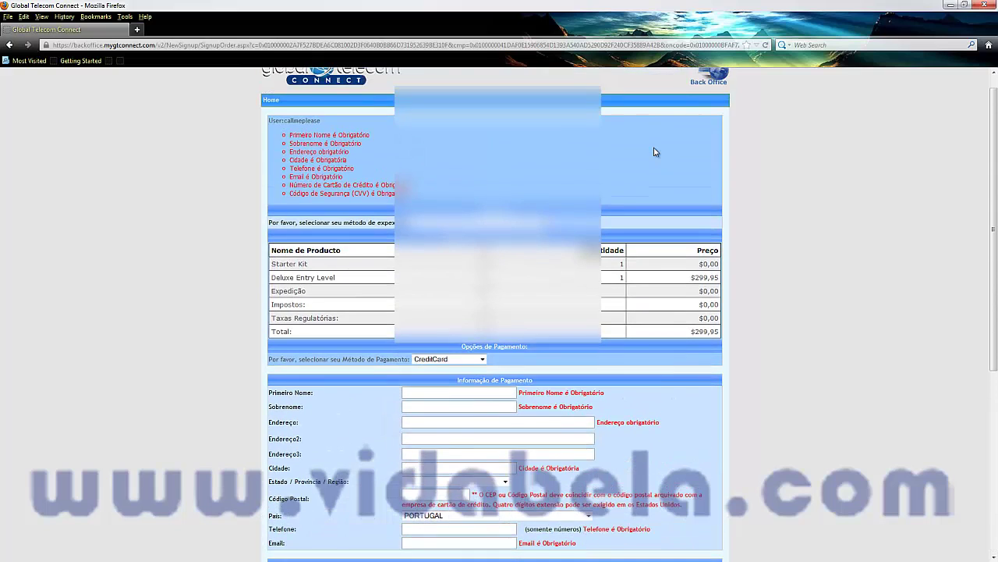
scroll(494, 312, down, 5)
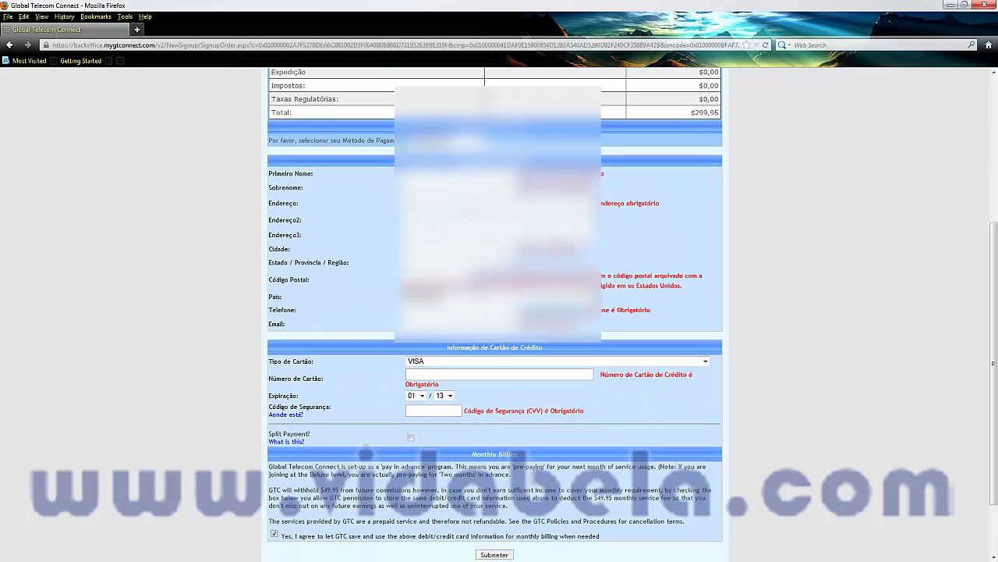
scroll(494, 312, down, 2)
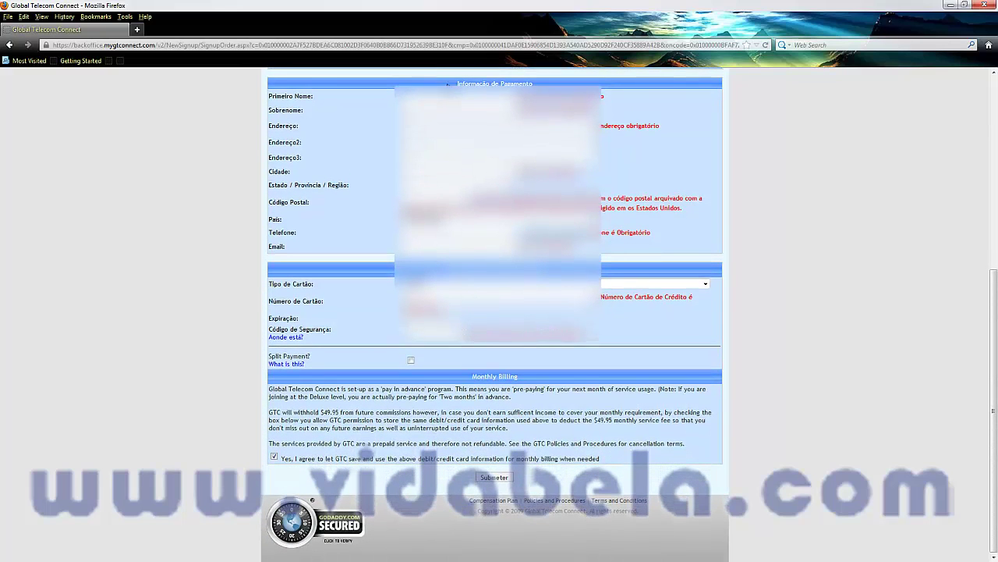
drag(455, 83, 533, 85)
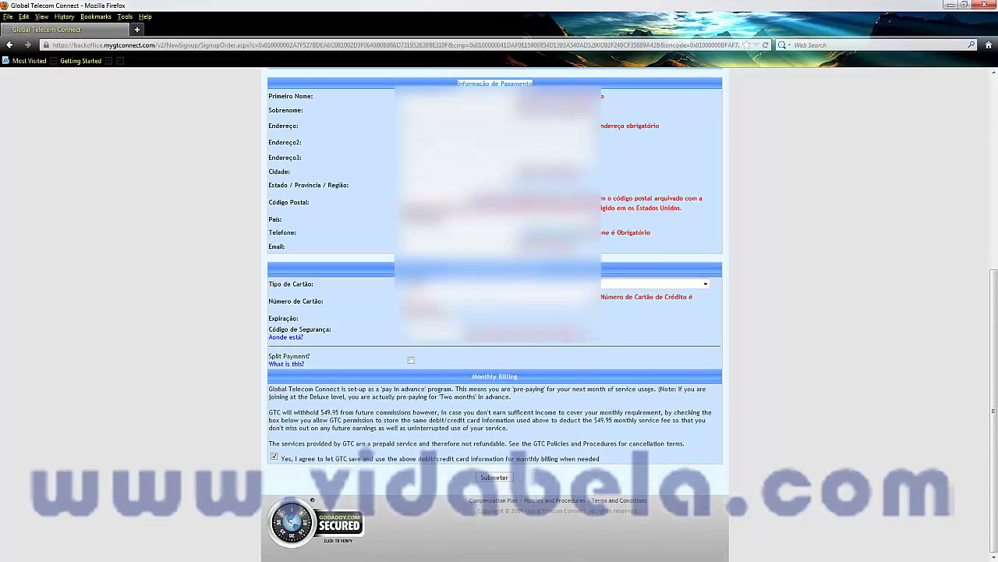
click(534, 84)
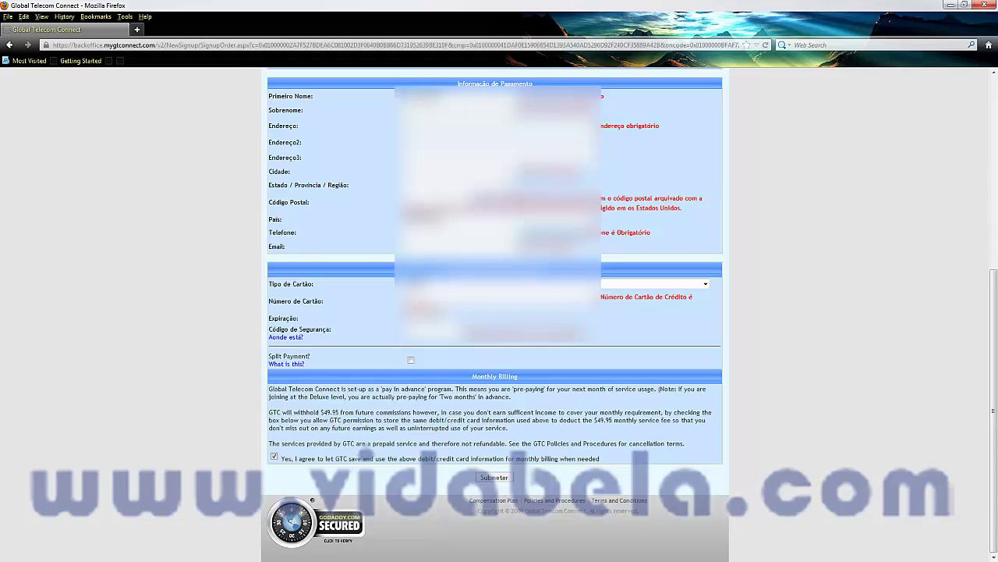
key(Tab)
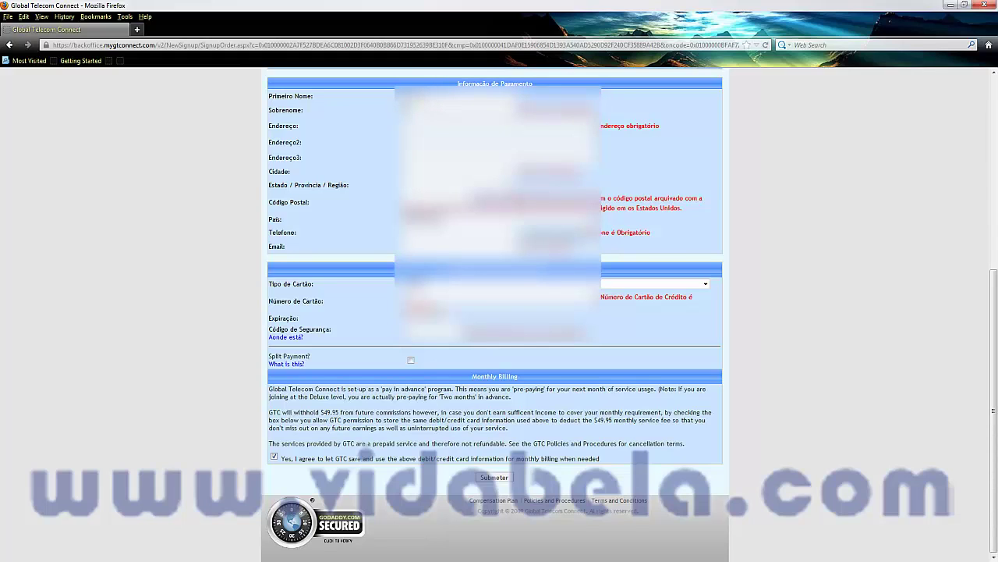
key(Tab)
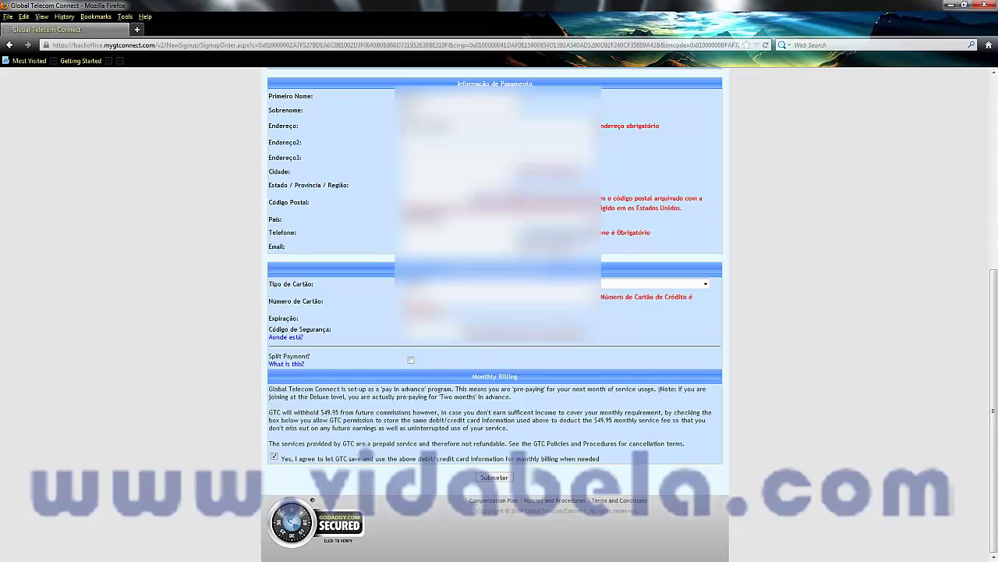
key(Tab)
key(Tab)
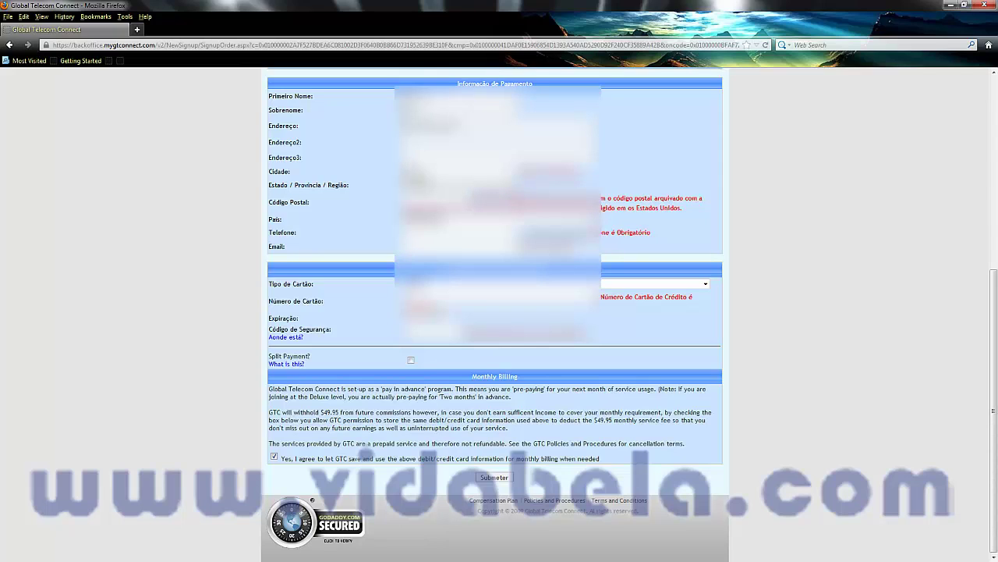
key(Tab)
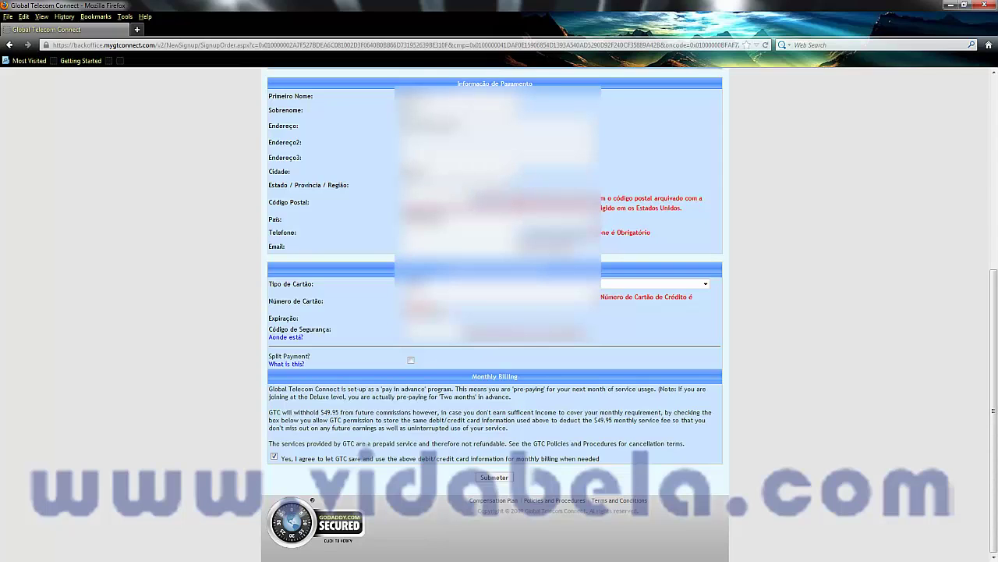
key(Down)
key(Tab)
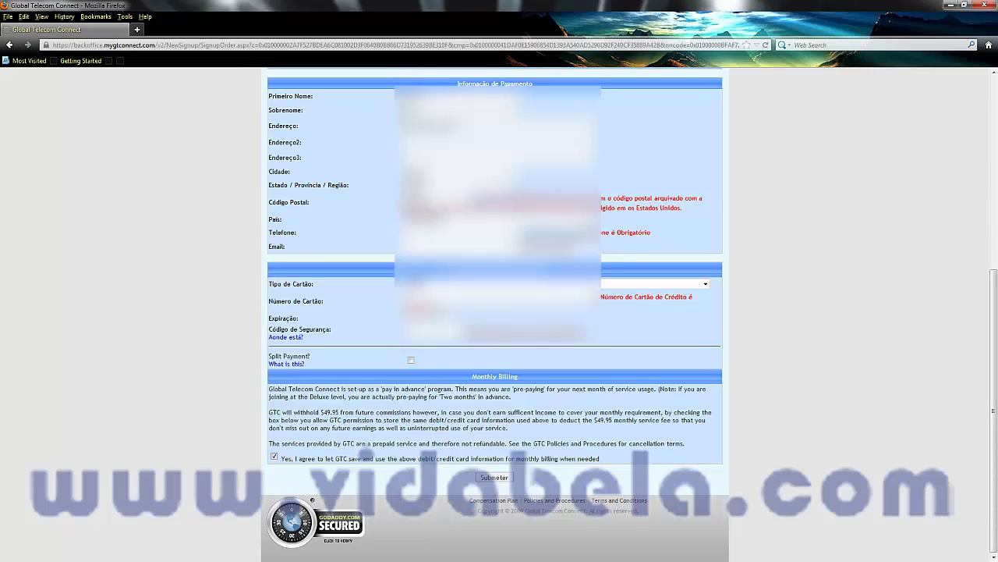
key(Tab)
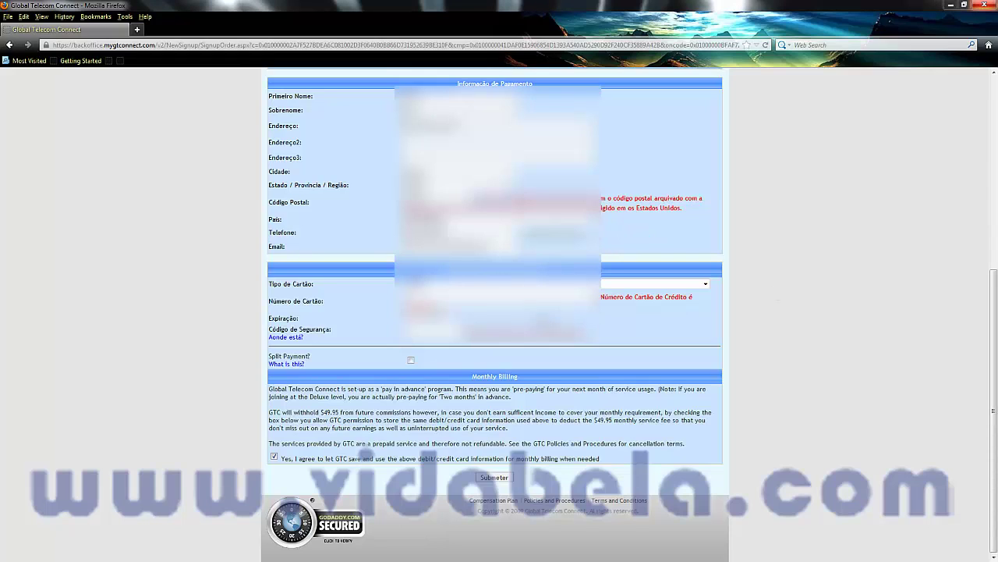
Choose VISA, enter the card number and expiry month, and submit the payment
key(Tab)
key(alt+Down)
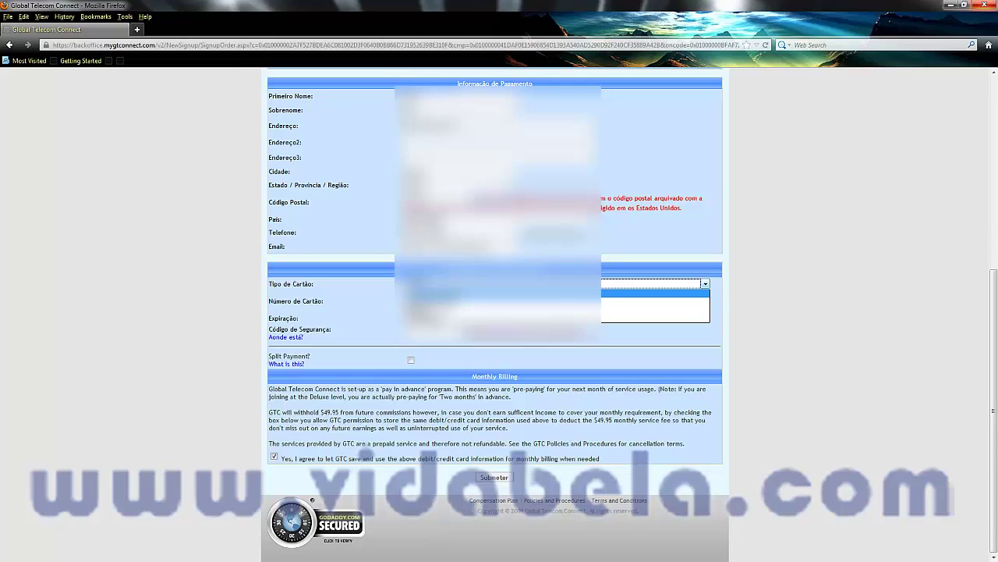
key(Down)
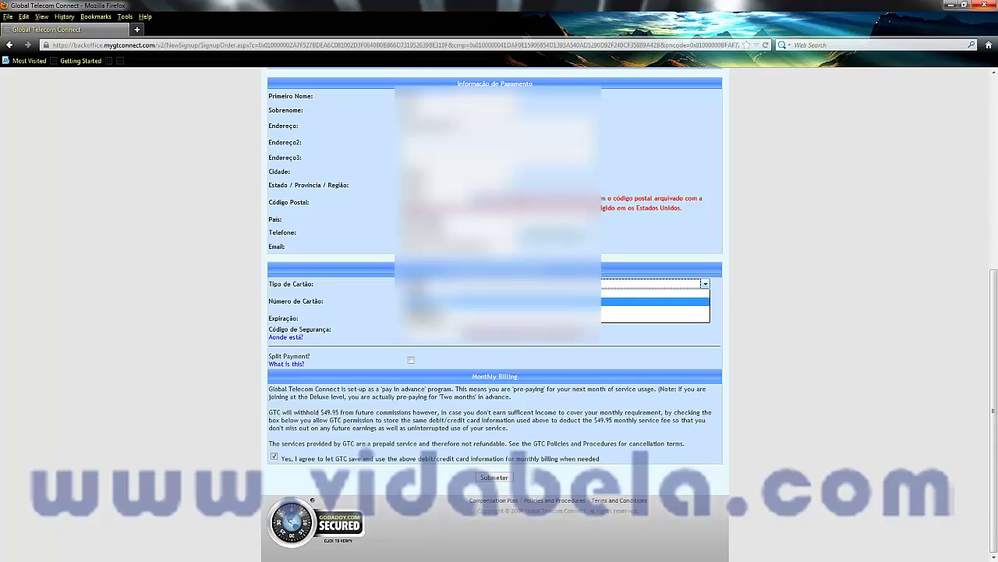
key(Down)
key(Down)
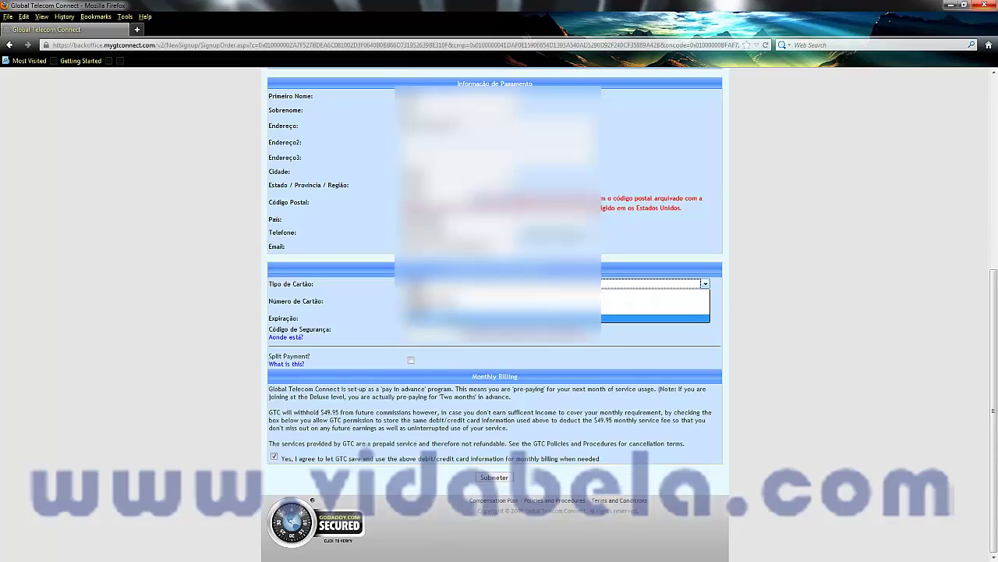
key(Up)
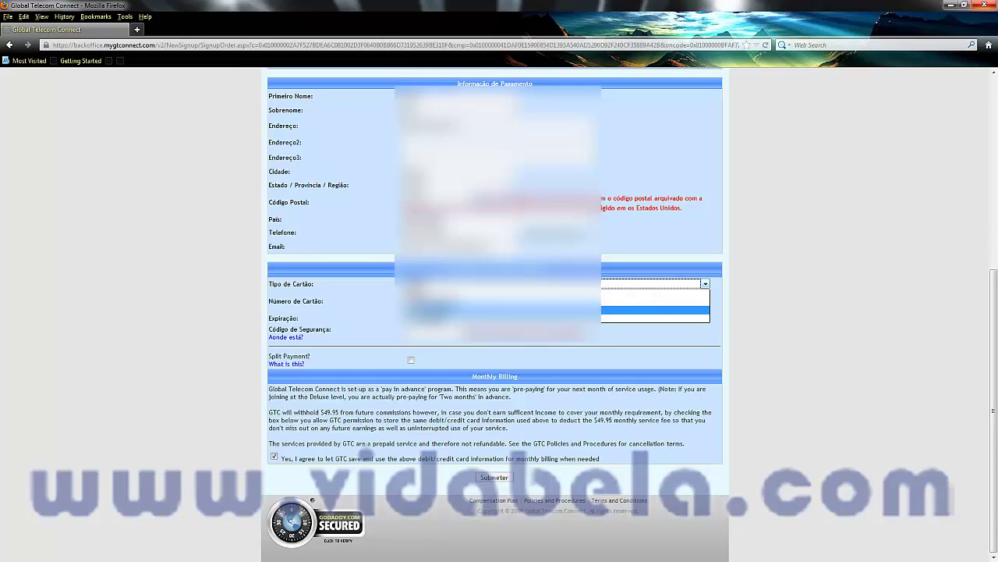
key(Up)
key(Return)
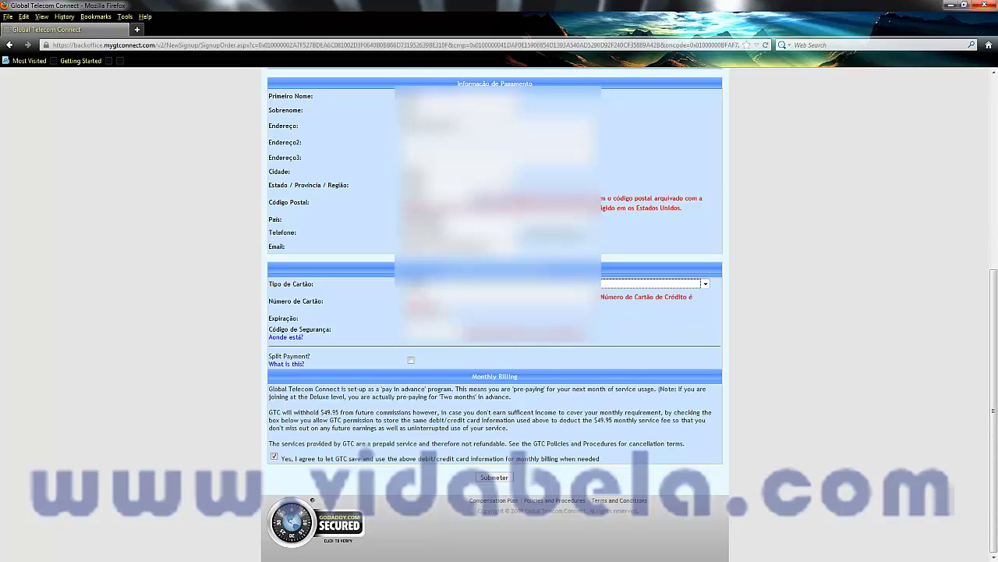
key(Tab)
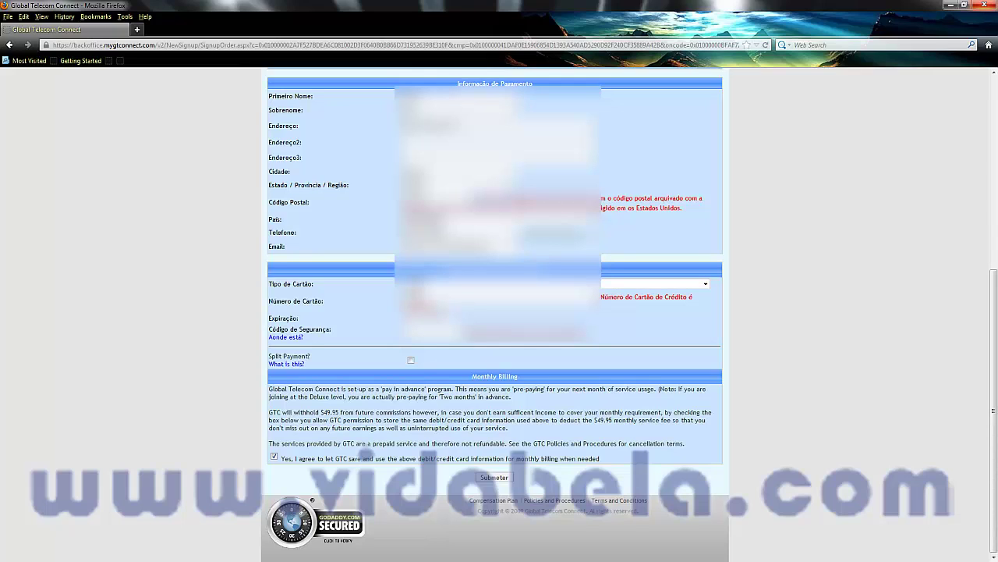
text(4111)
key(Tab)
key(alt+Down)
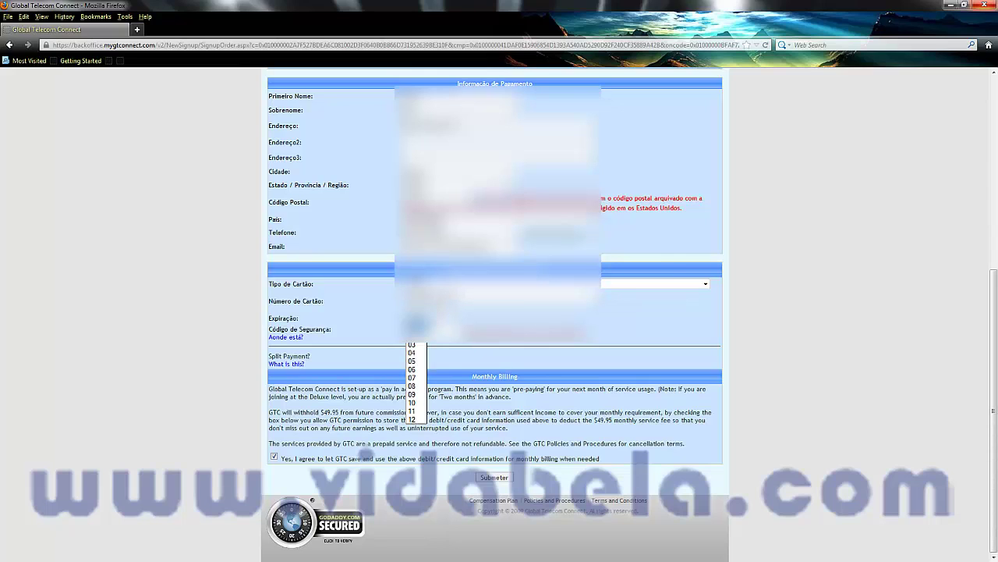
key(Down)
key(Down)
key(Down)
key(Down)
key(Down)
key(Down)
key(Down)
key(Down)
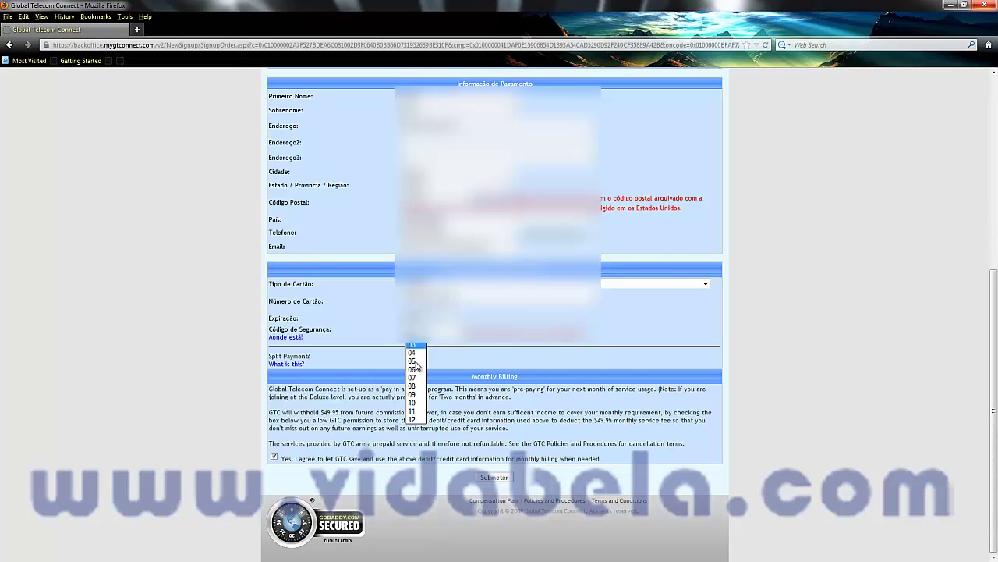
key(Return)
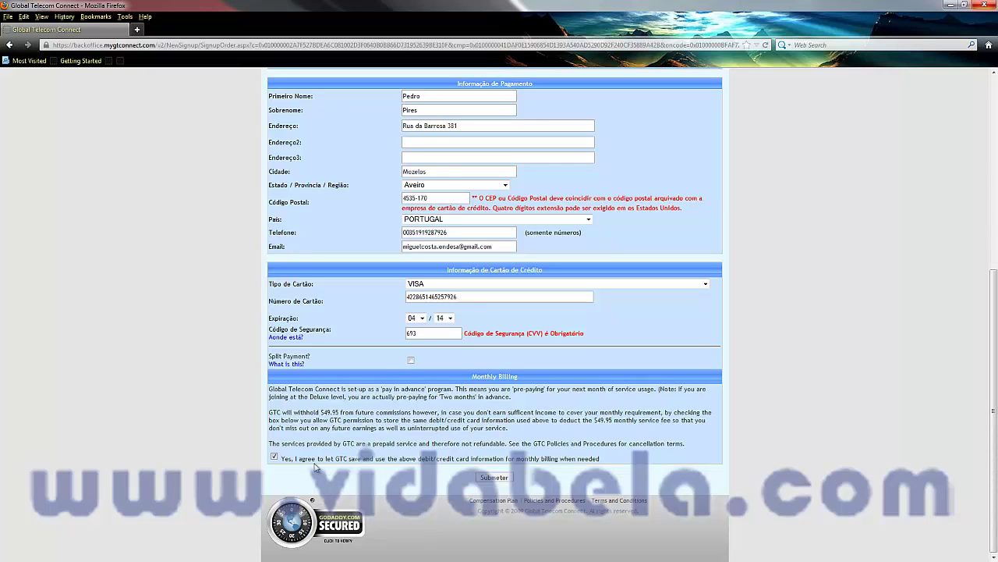
click(494, 477)
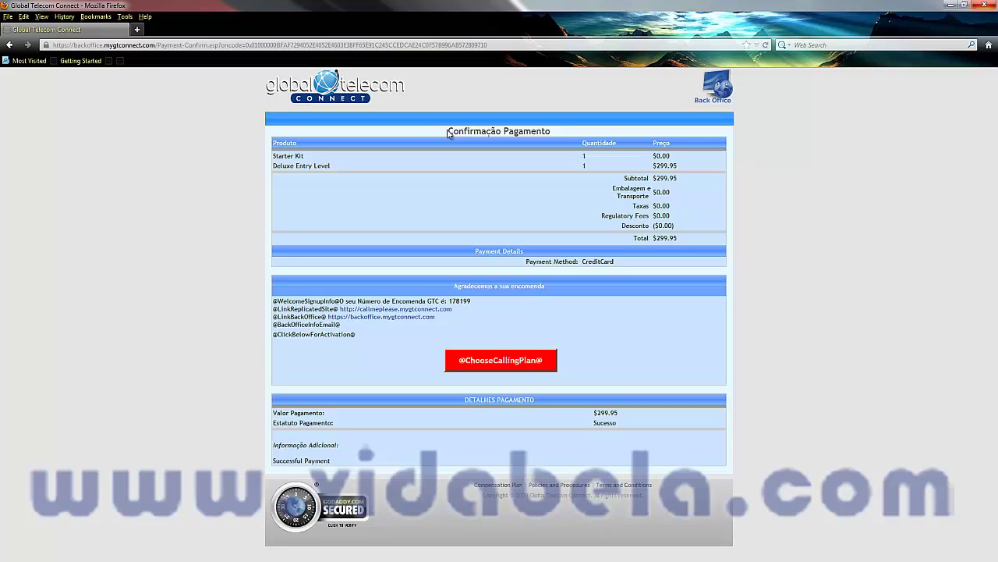
Review the payment confirmation title and its CreditCard payment method
drag(449, 133, 552, 133)
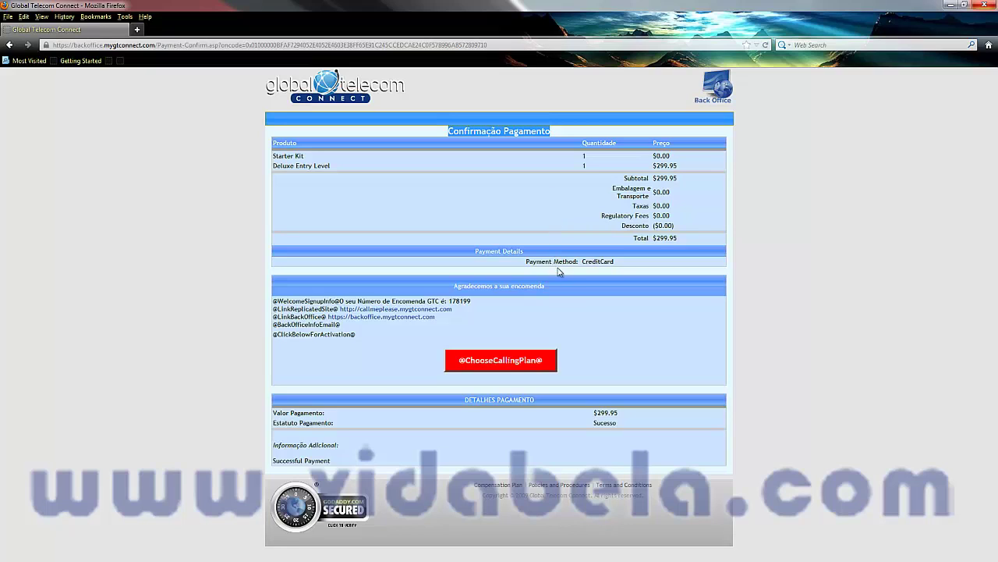
drag(615, 262, 555, 262)
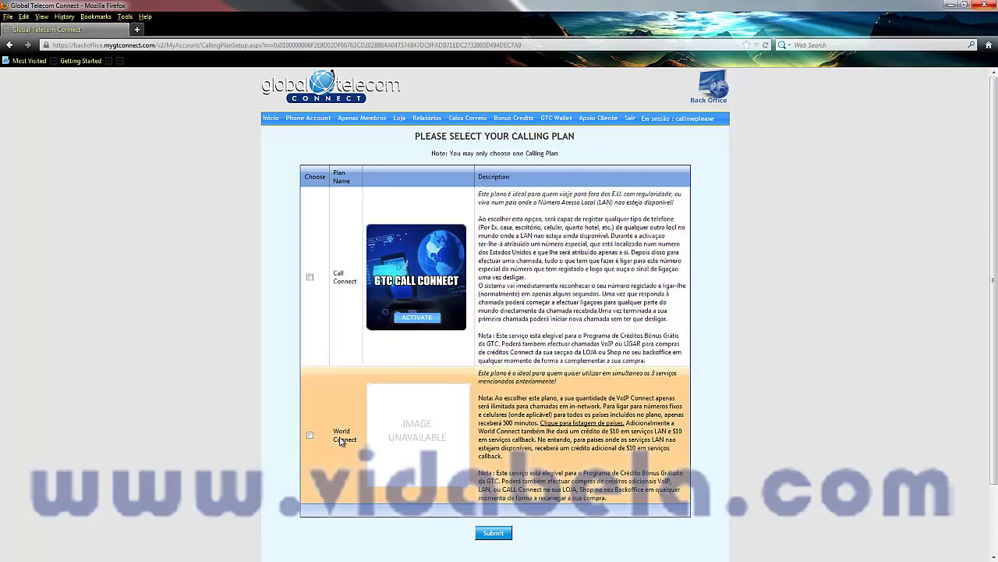
Pick World Connect as the calling plan and submit with all calling time upfront
click(310, 436)
click(310, 278)
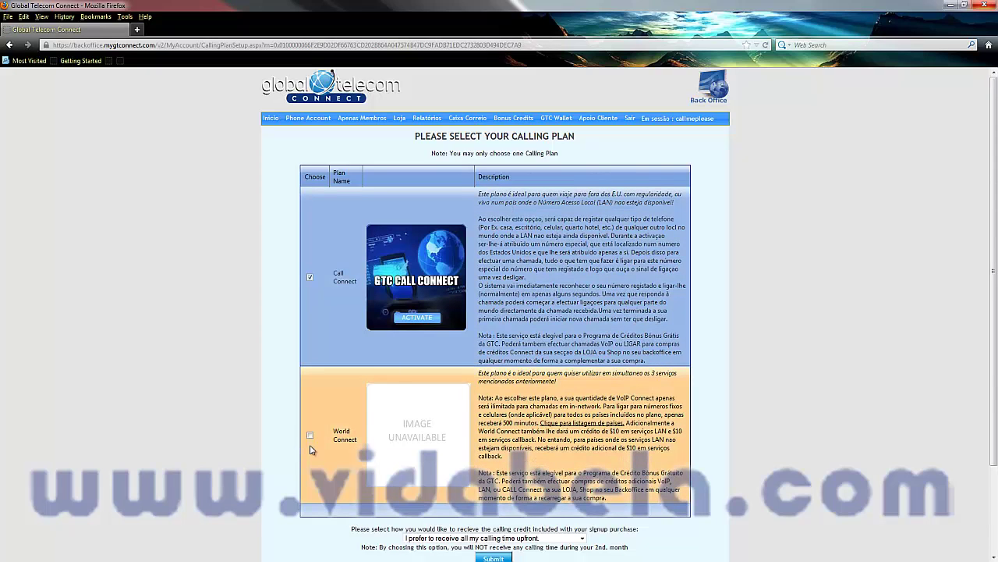
click(310, 434)
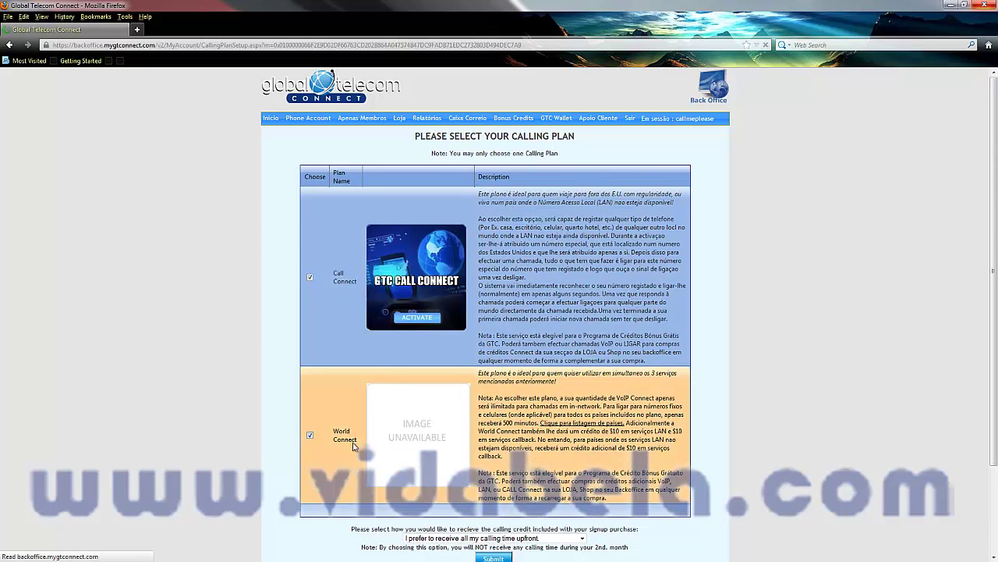
scroll(363, 439, down, 2)
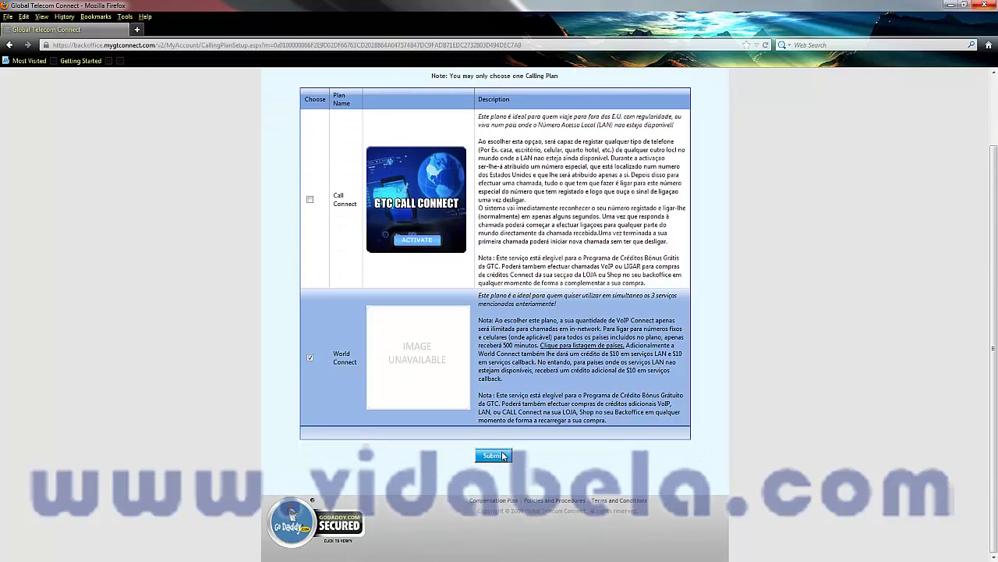
click(490, 460)
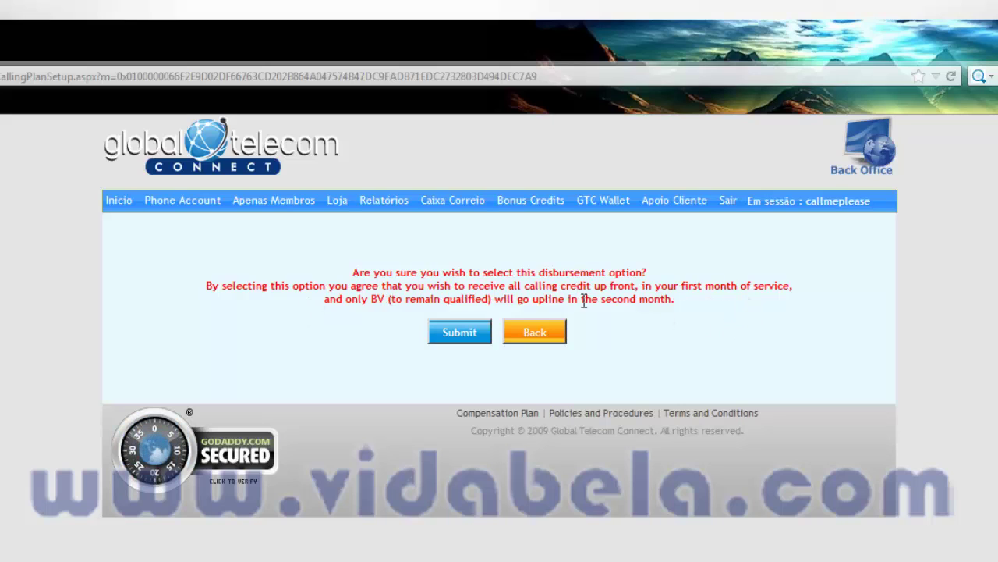
Confirm the upfront calling credit disbursement option
click(460, 333)
click(461, 333)
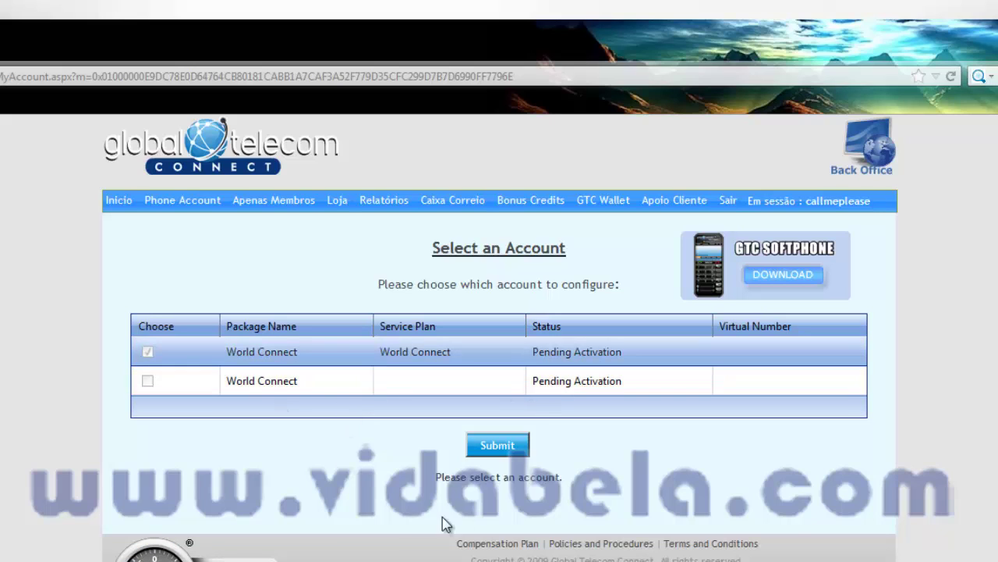
click(493, 447)
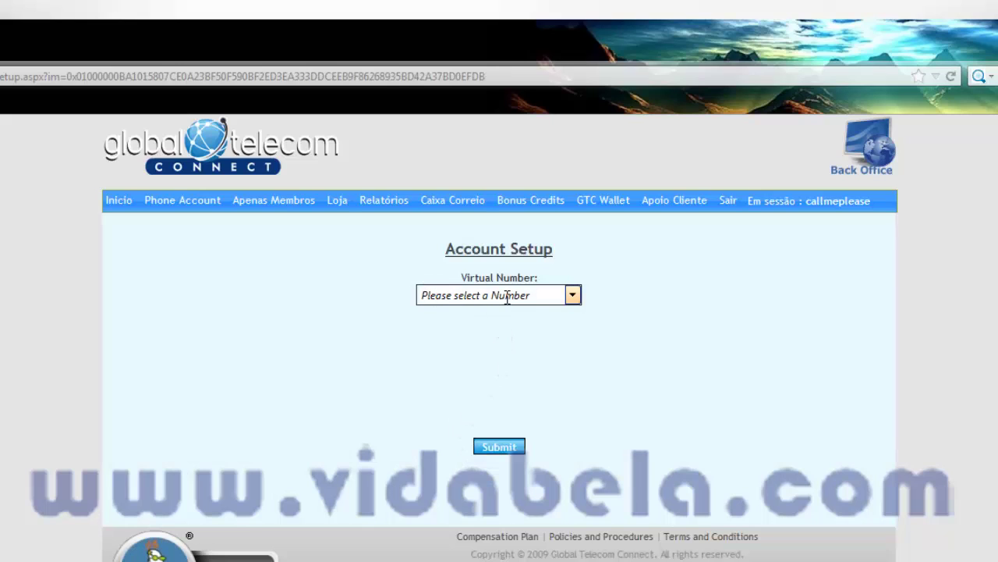
click(572, 296)
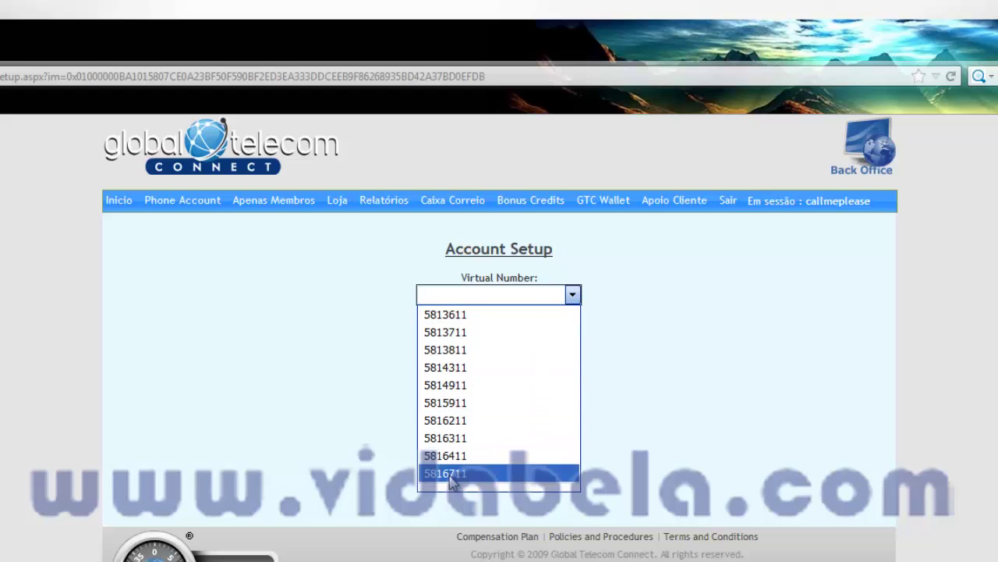
click(451, 315)
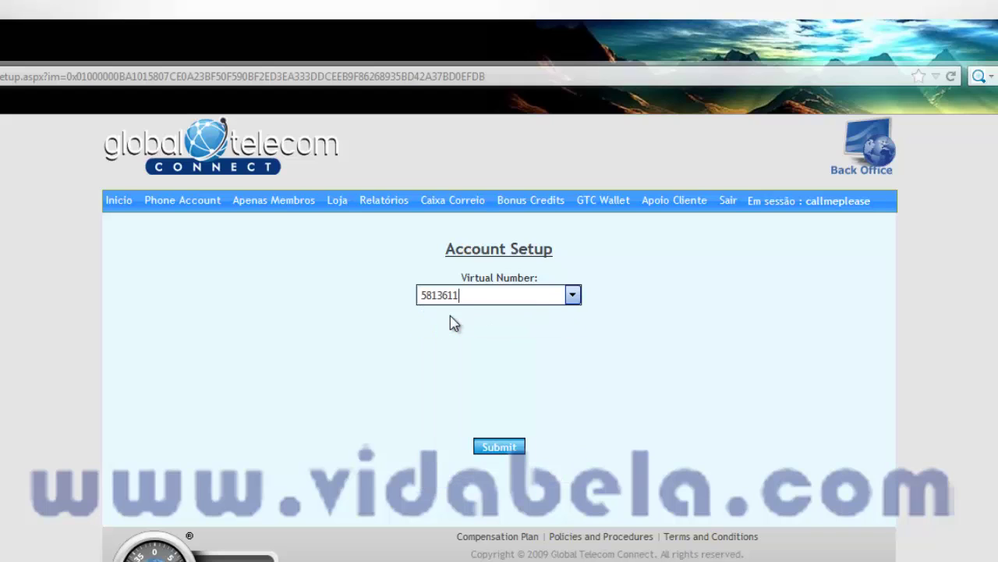
click(501, 448)
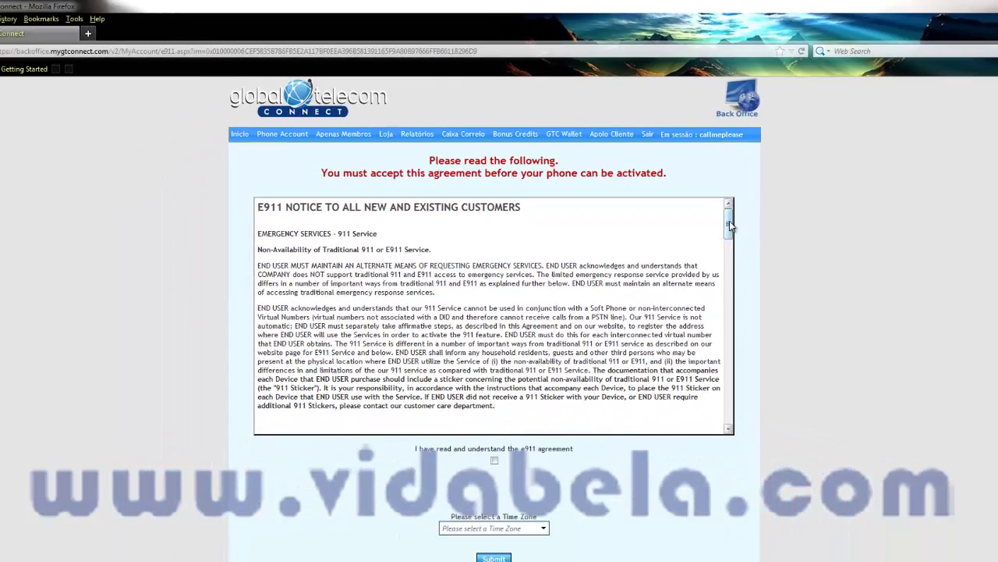
Accept the e911 agreement, noting the $25.00 per-call fee, and submit with time zone Europe/Lisbon
drag(729, 221, 730, 407)
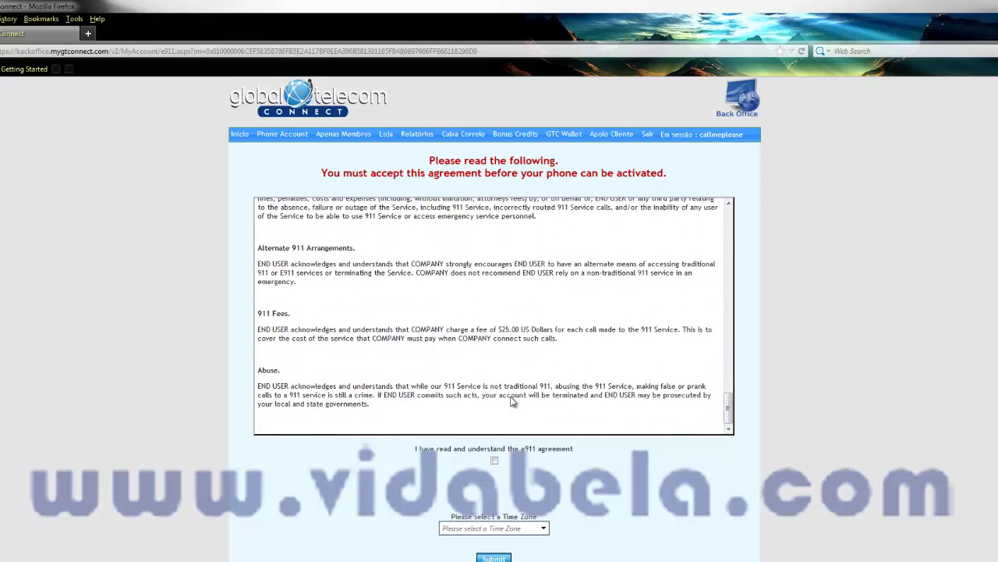
click(495, 460)
scroll(540, 338, up, 1)
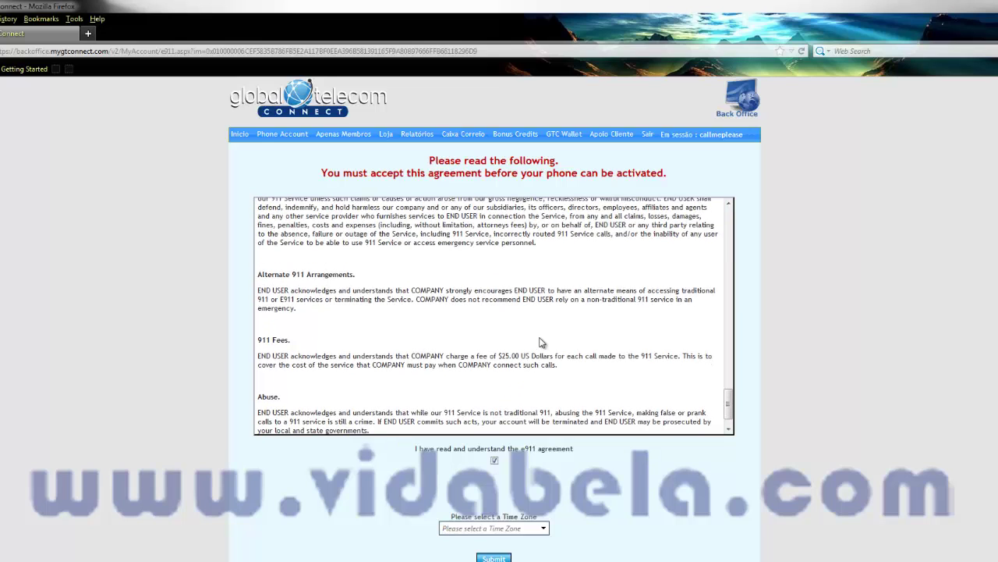
scroll(507, 359, down, 1)
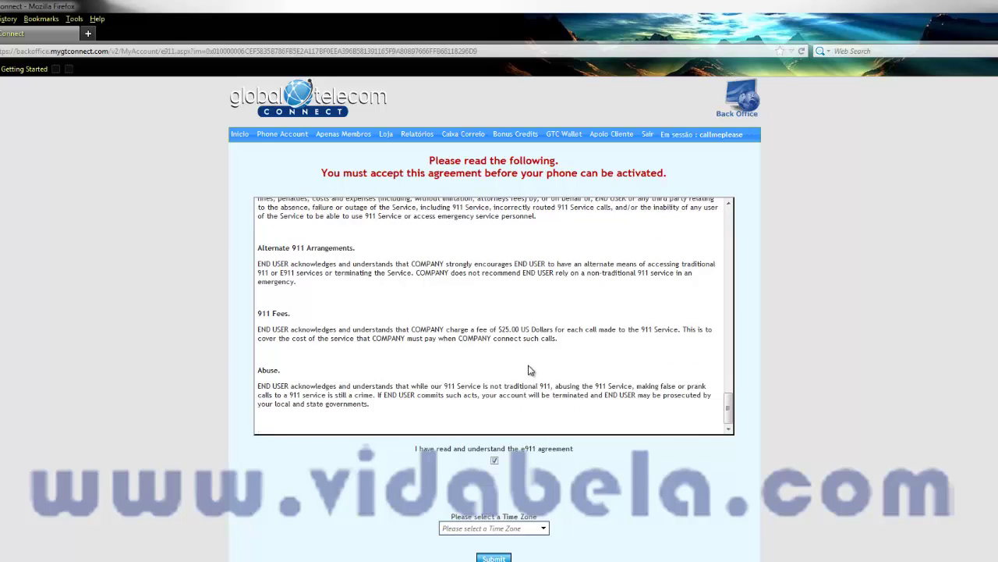
drag(264, 328, 619, 329)
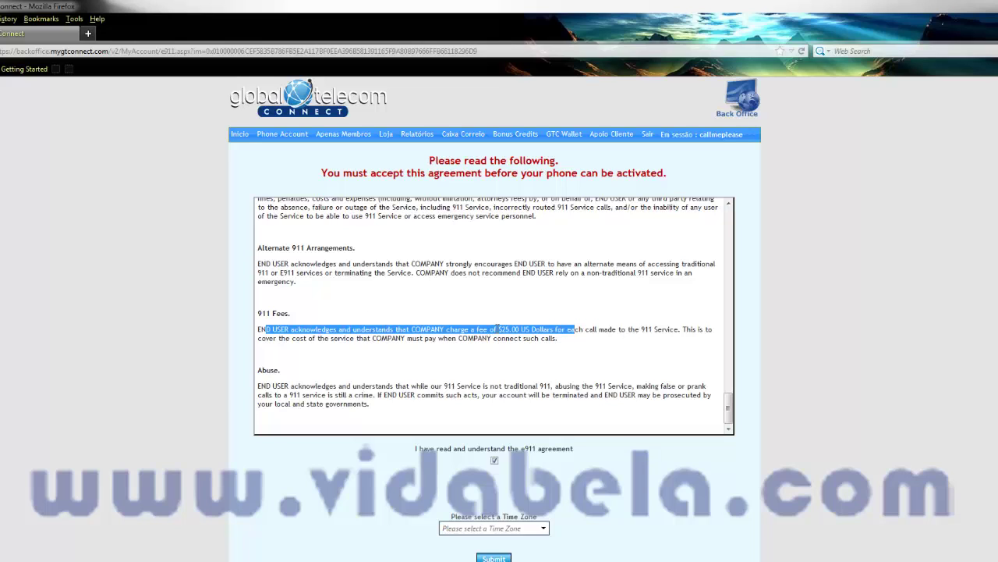
drag(499, 330, 527, 327)
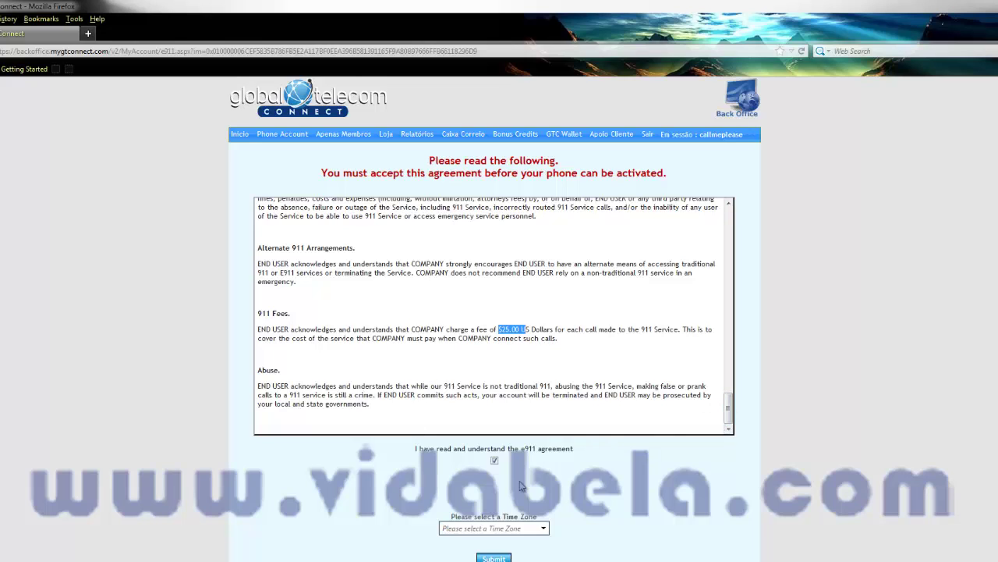
click(500, 529)
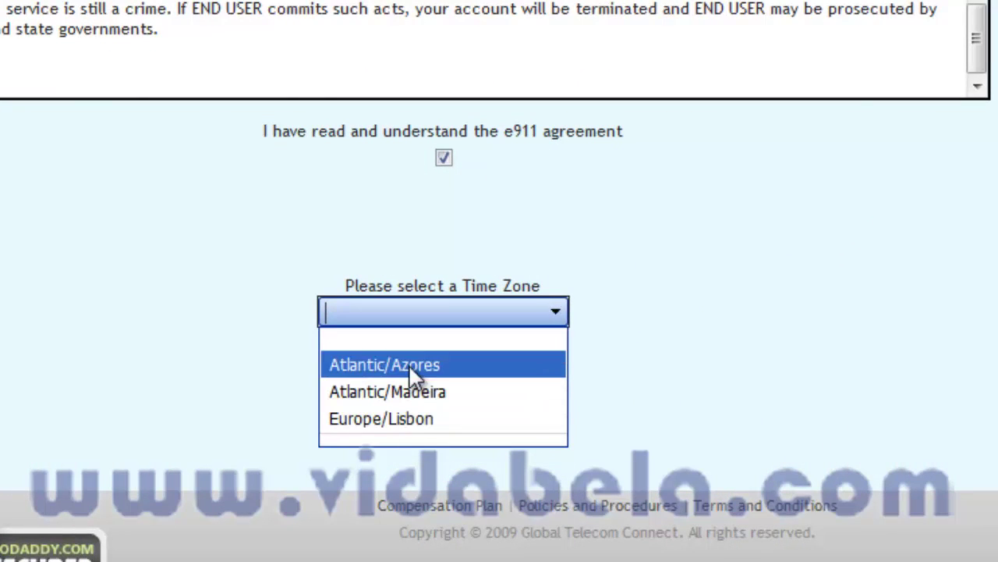
click(396, 418)
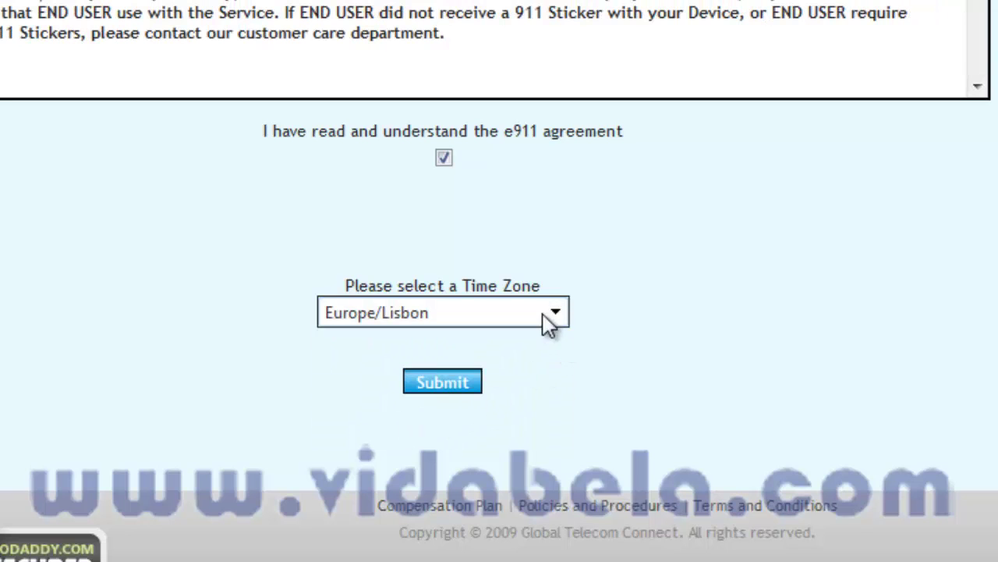
click(442, 390)
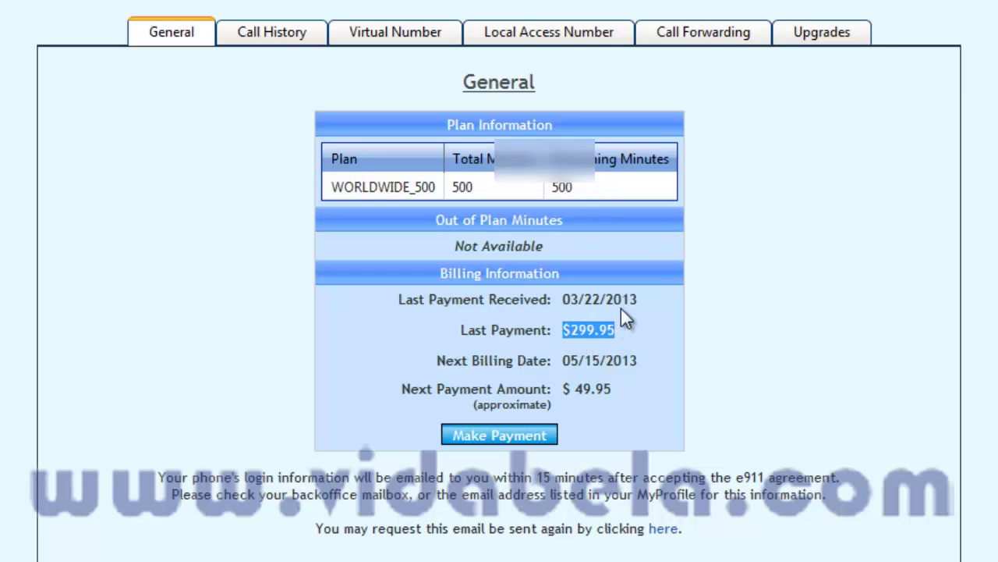
Review the last payment date, next billing date and $ 49.95 next payment amount
drag(635, 293, 617, 299)
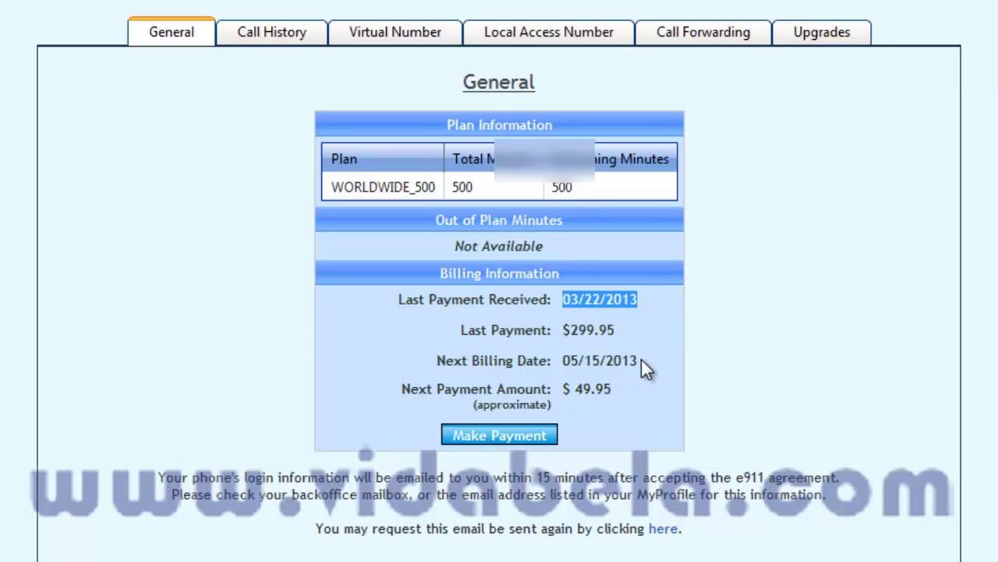
drag(640, 359, 599, 368)
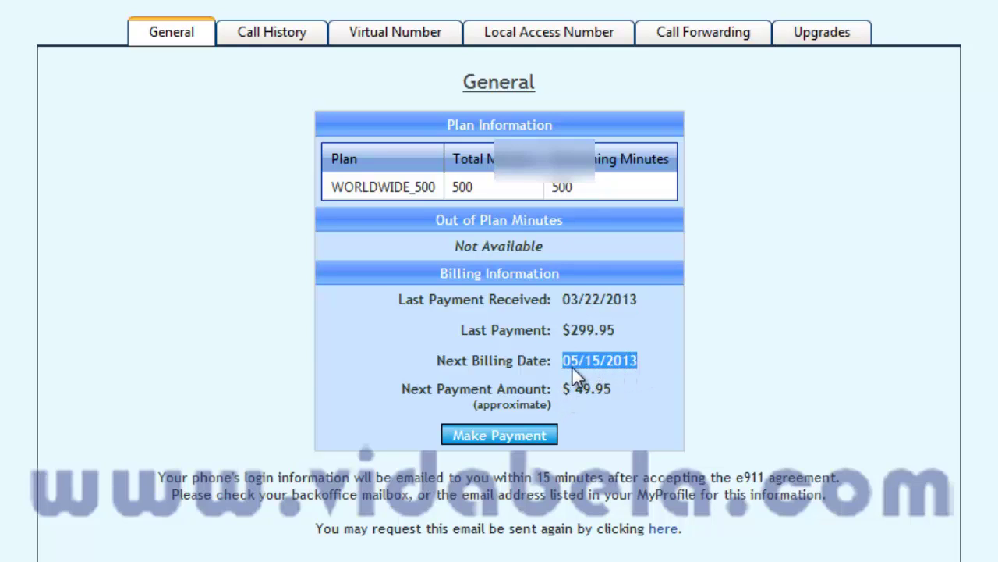
click(588, 366)
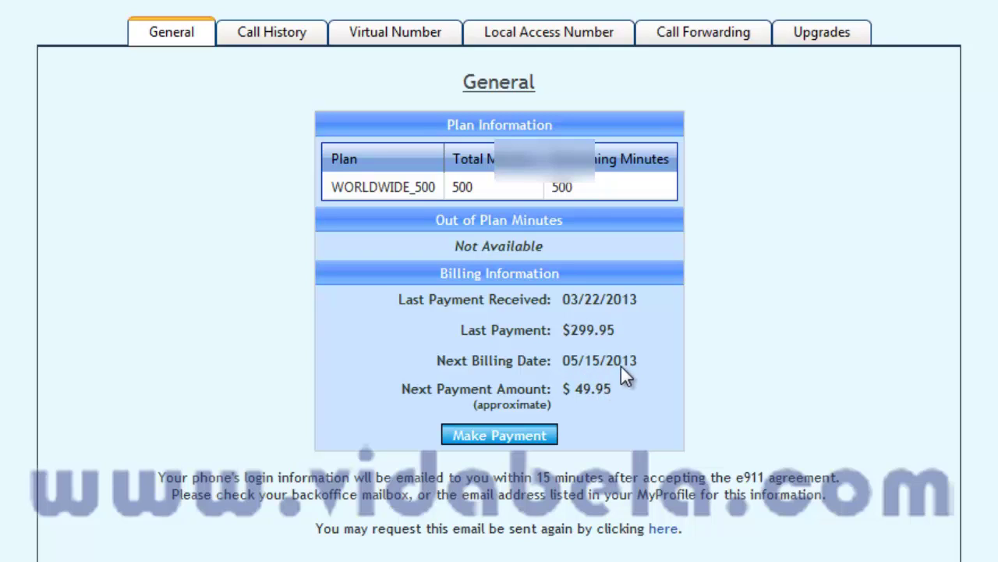
drag(594, 390, 565, 389)
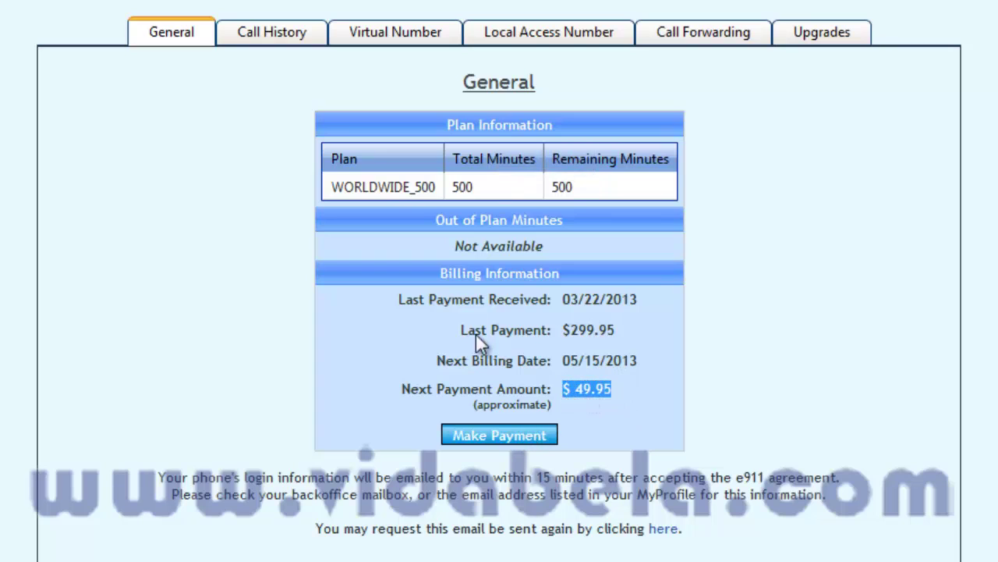
Visit the Call History, Virtual Number, Local Access Number, Call Forwarding and Upgrades sections
click(265, 38)
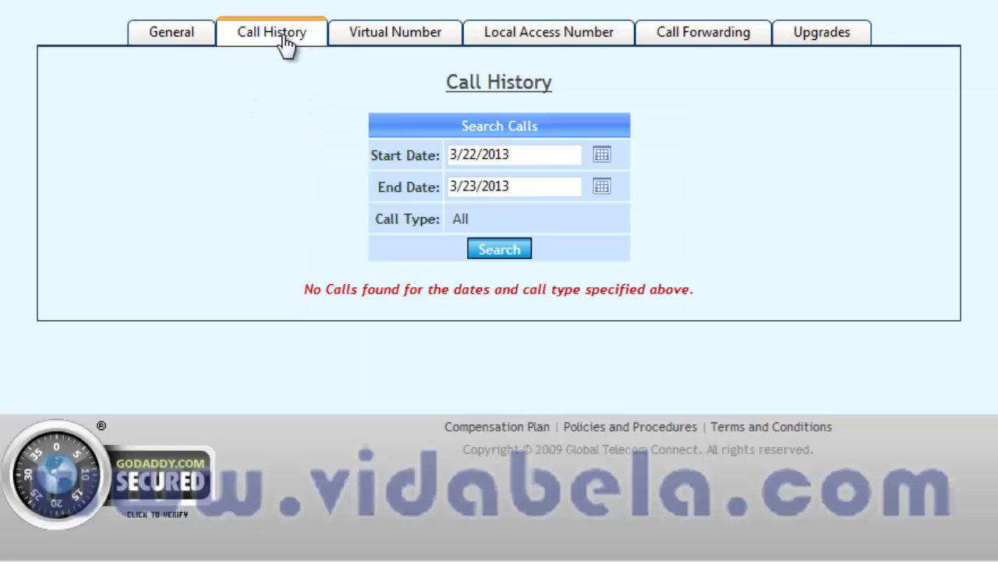
click(383, 43)
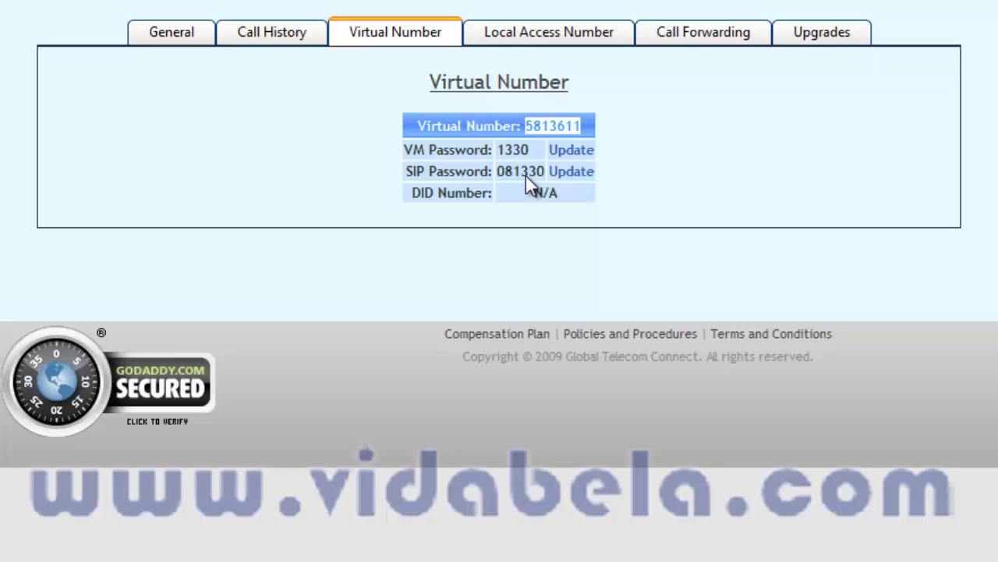
click(550, 39)
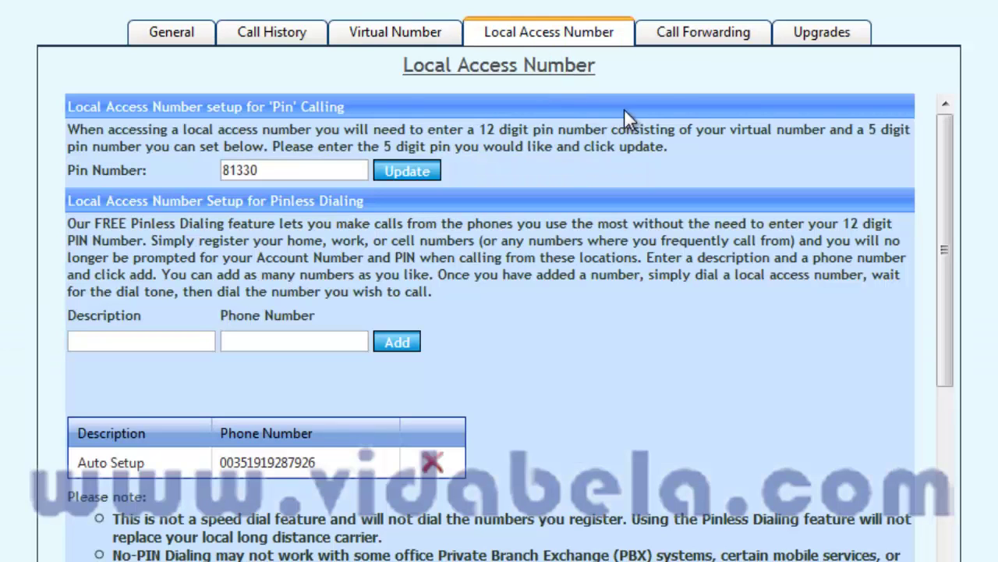
click(693, 35)
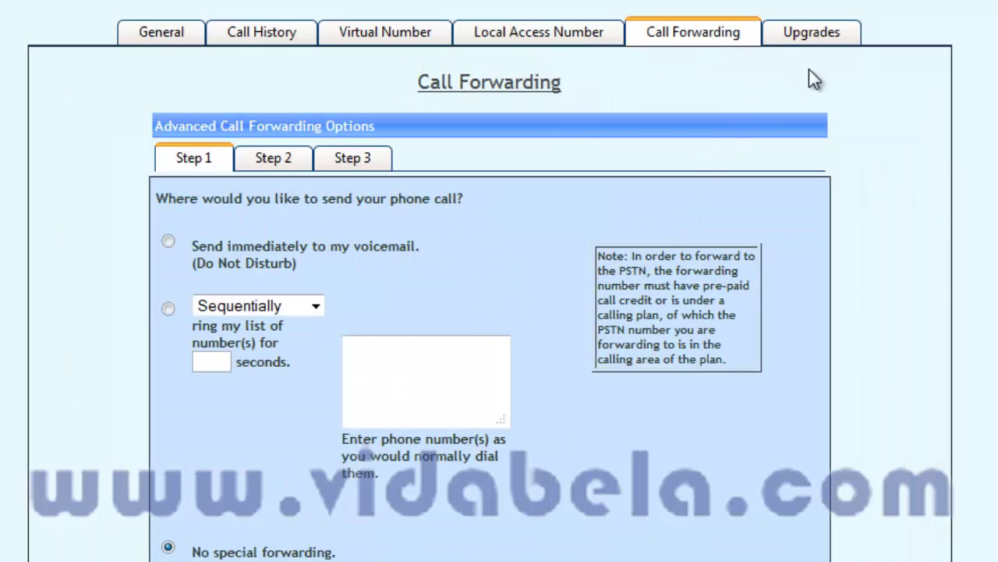
click(827, 39)
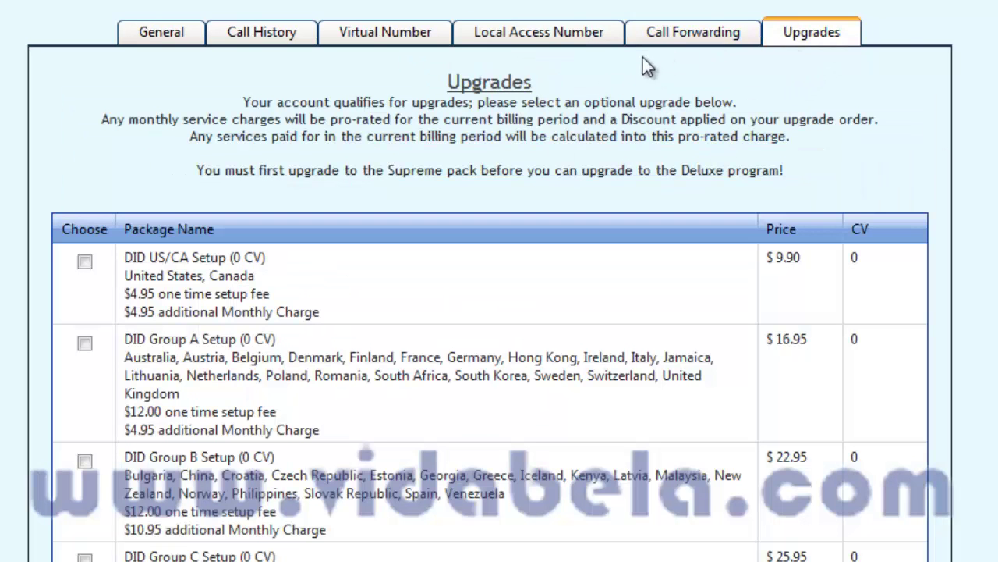